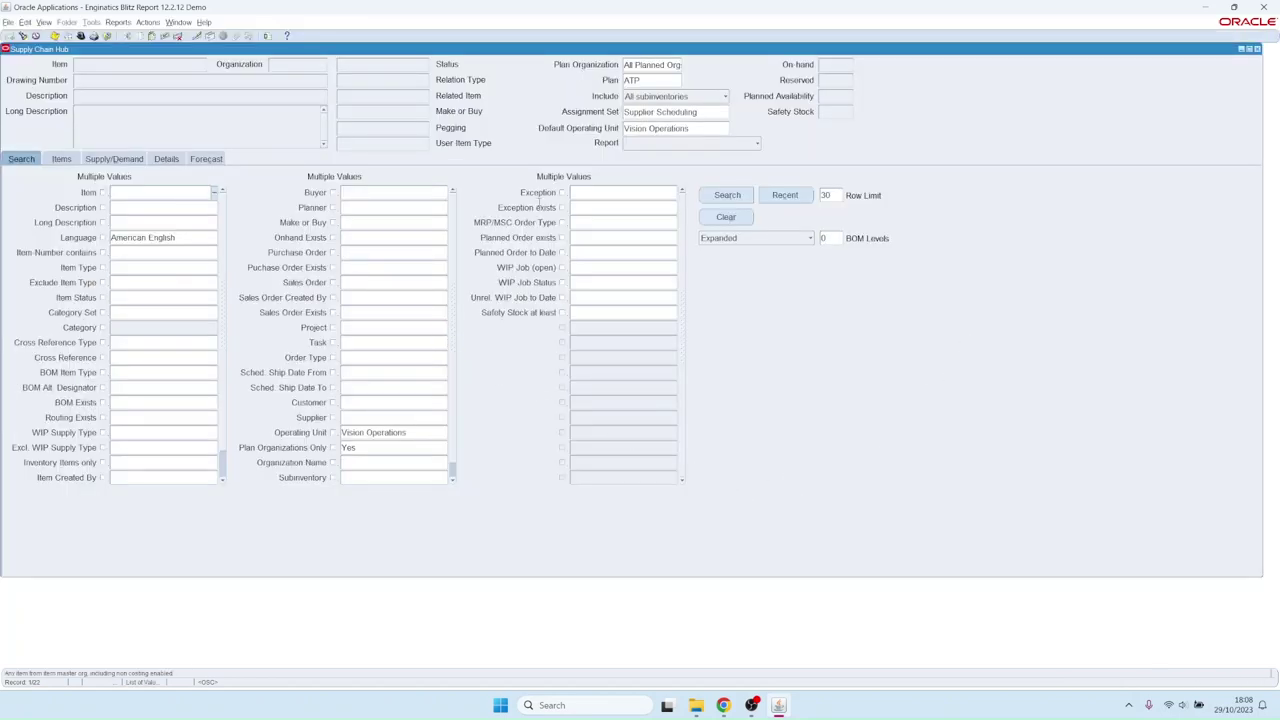
- Search for items with the exception Past due orders
left_click(628, 193)
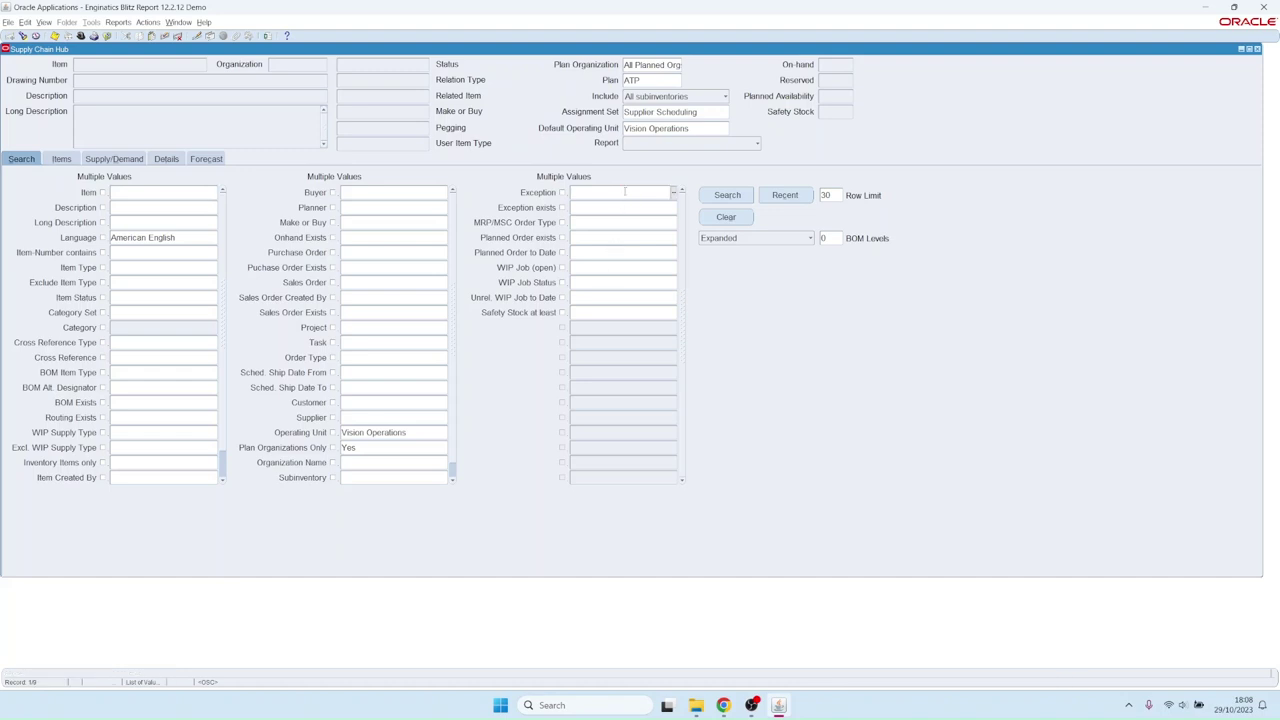
double_click(630, 197)
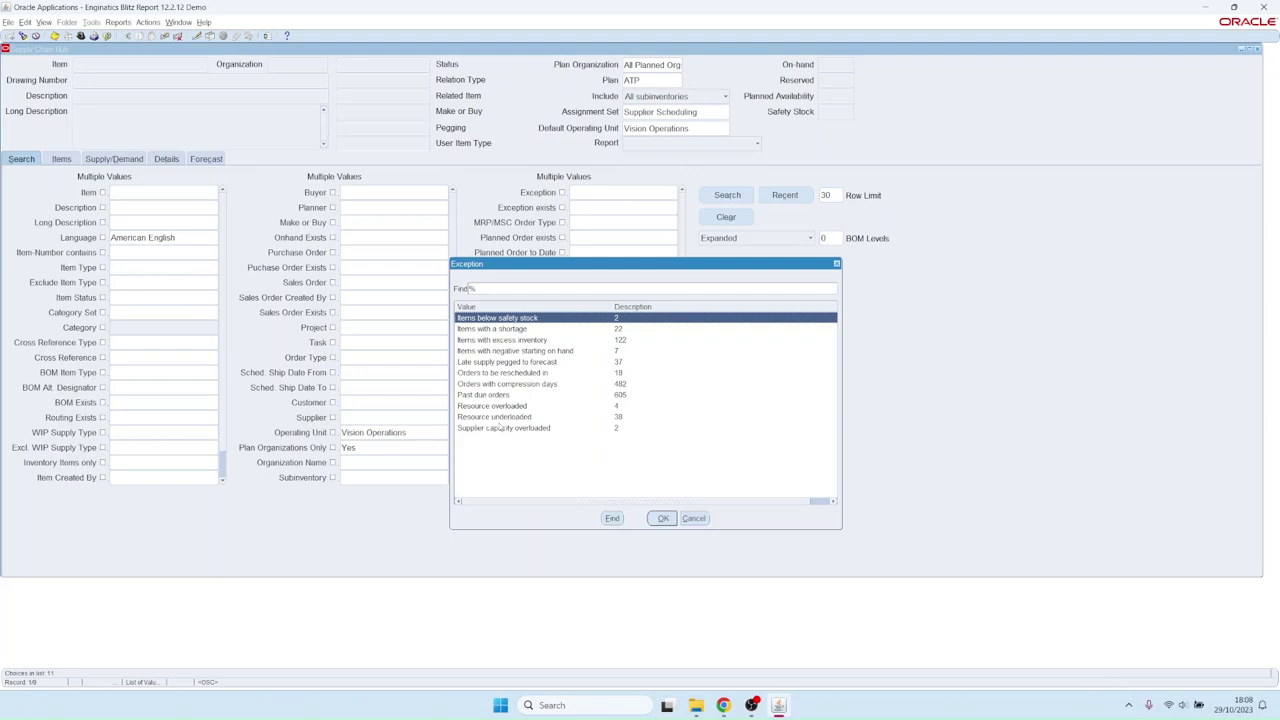
double_click(490, 395)
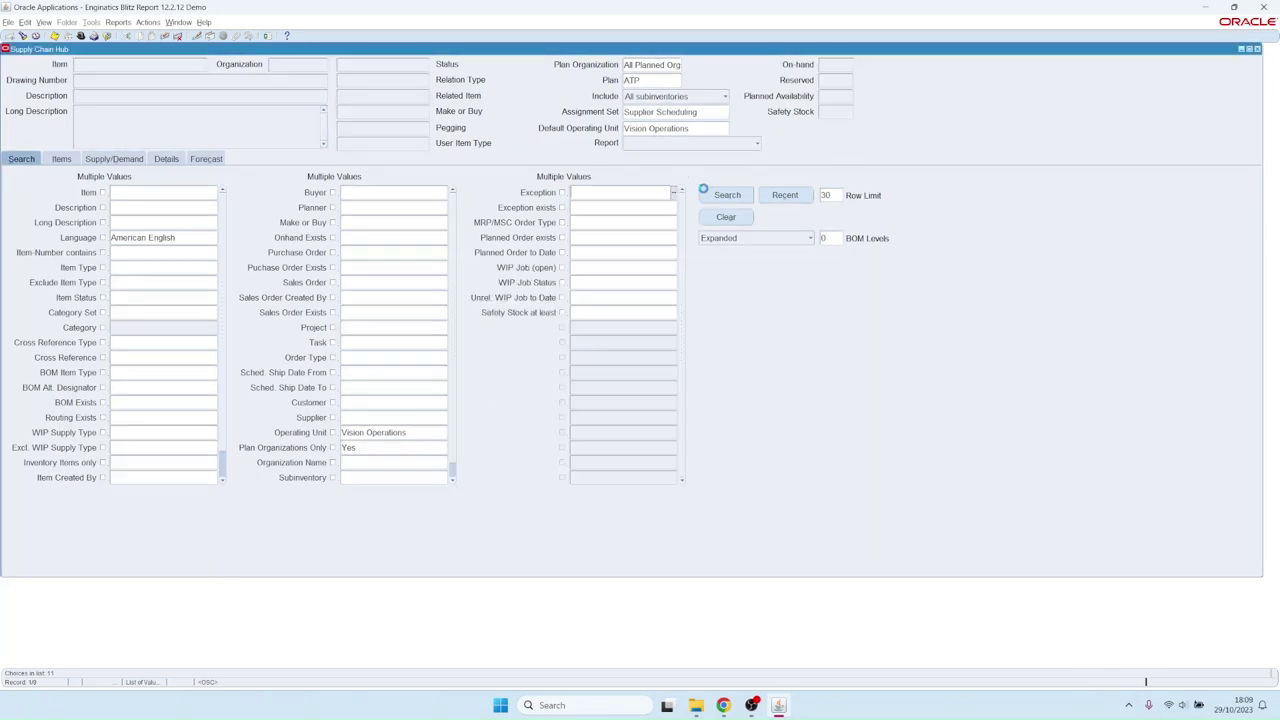
left_click(727, 195)
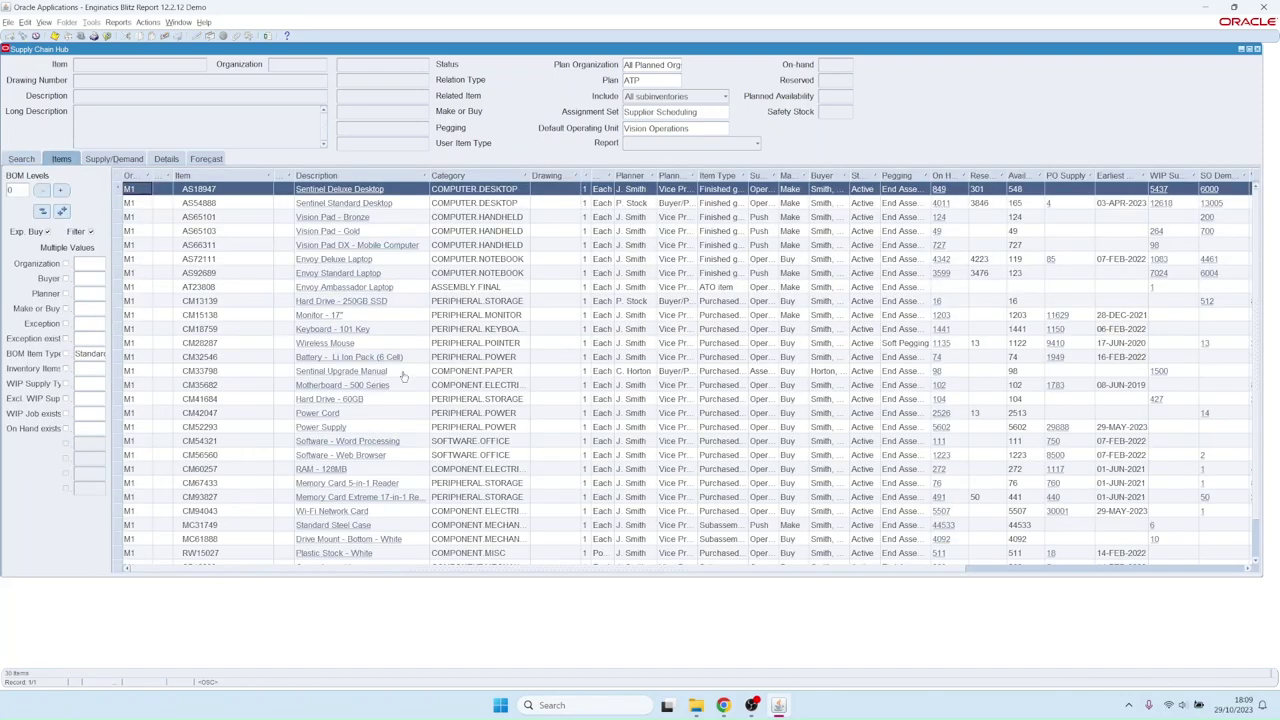
- Expand the bills of material in the item list to 3 BOM levels
left_click(60, 190)
double_click(20, 189)
type("3")
key("Return")
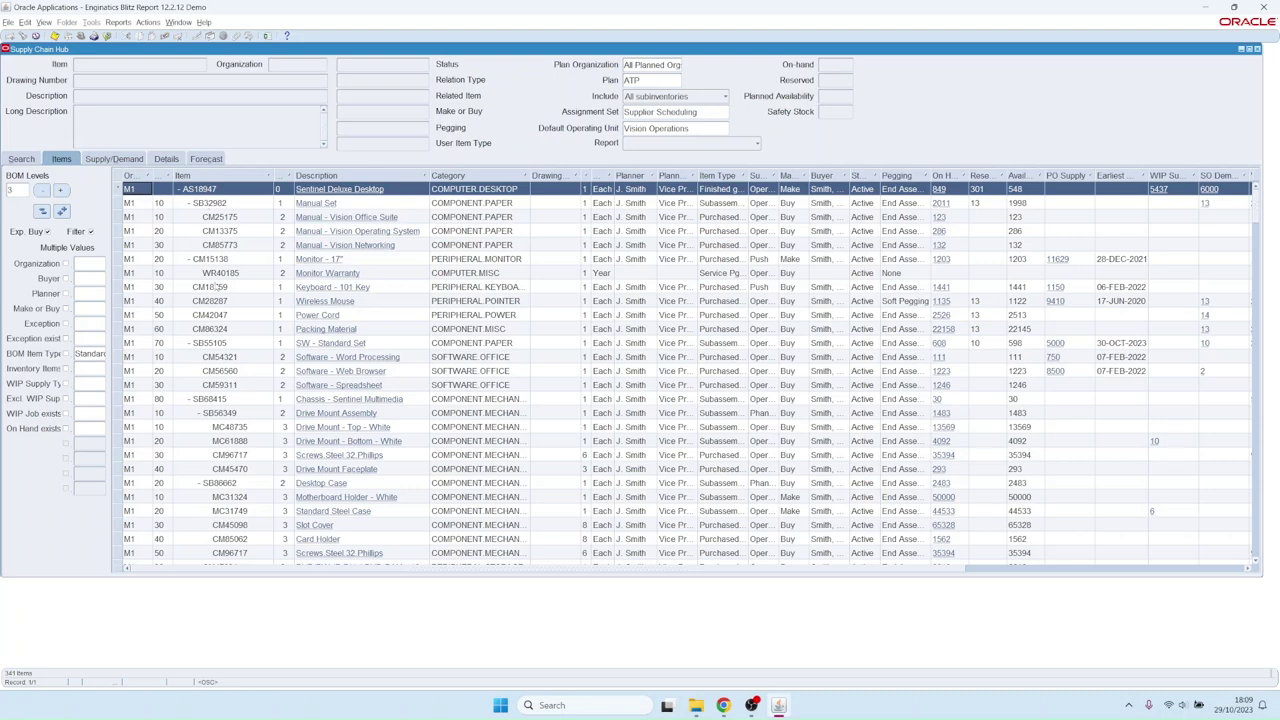
- View the bill of material of the Manual Set item SB32982 and close it
left_click(215, 263)
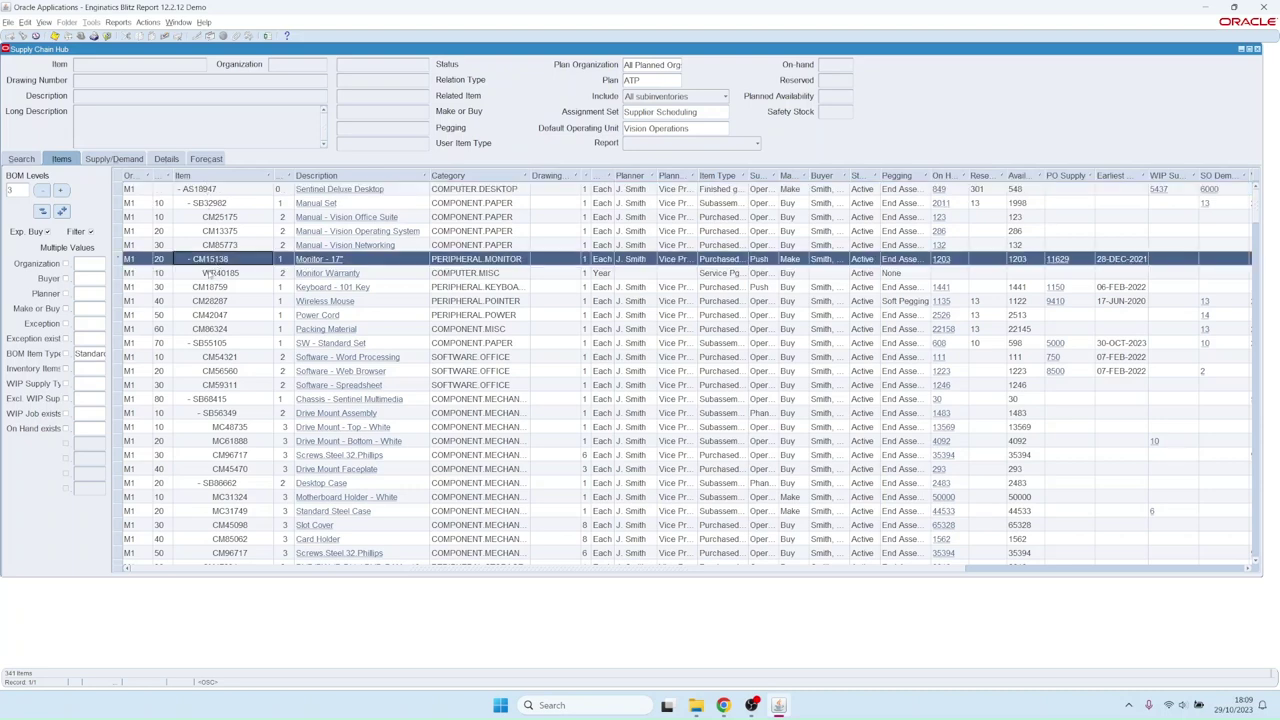
right_click(208, 203)
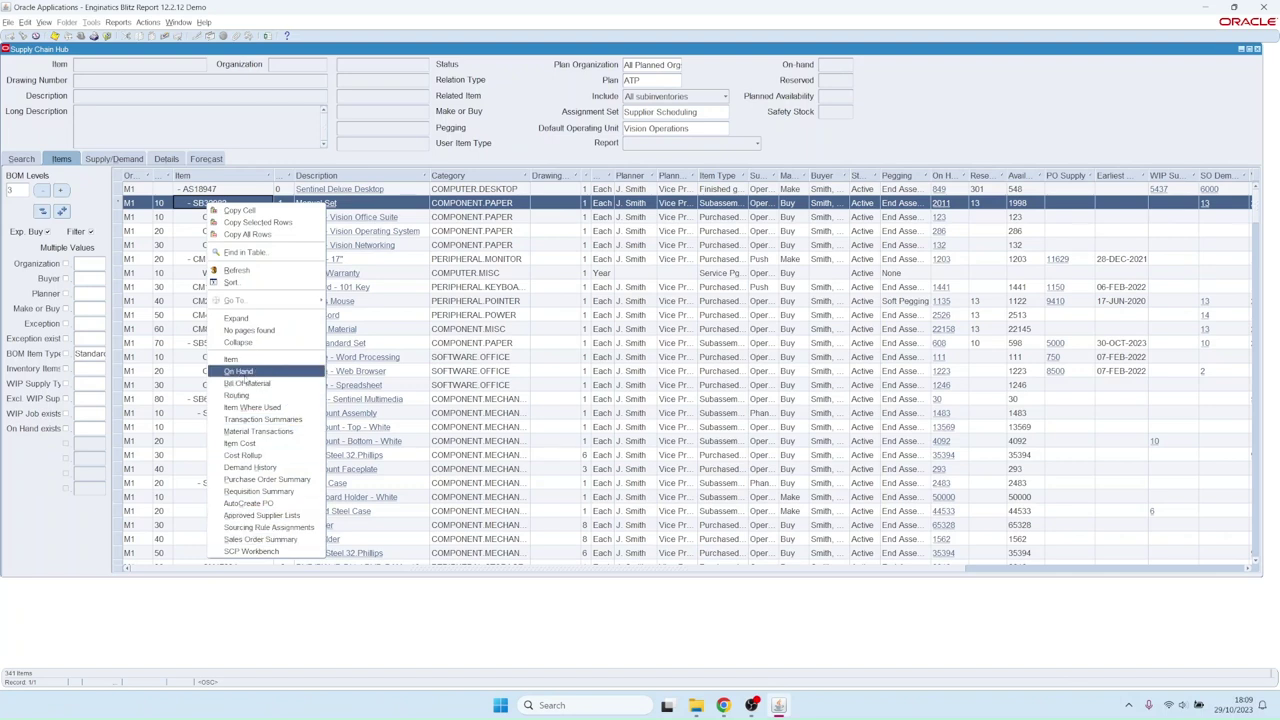
left_click(248, 383)
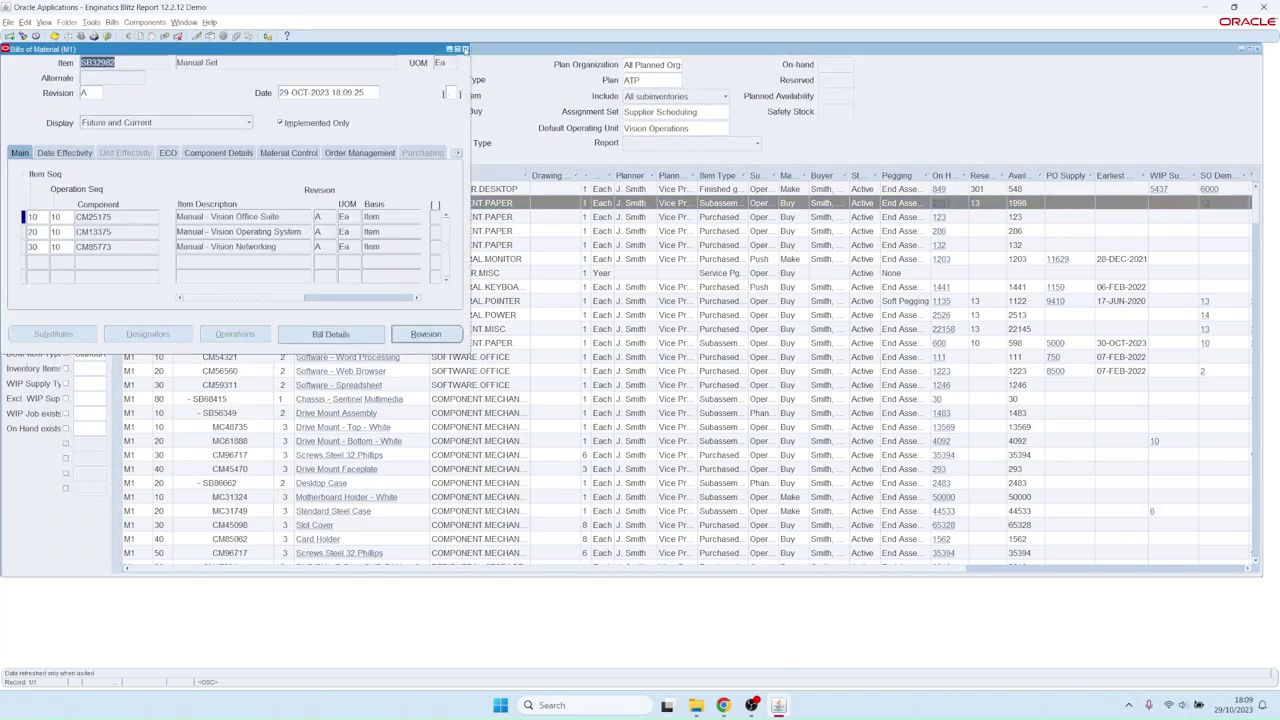
left_click(465, 49)
- View the on-hand stock of item AS18947 in a widened Material Workbench window and close it
right_click(203, 193)
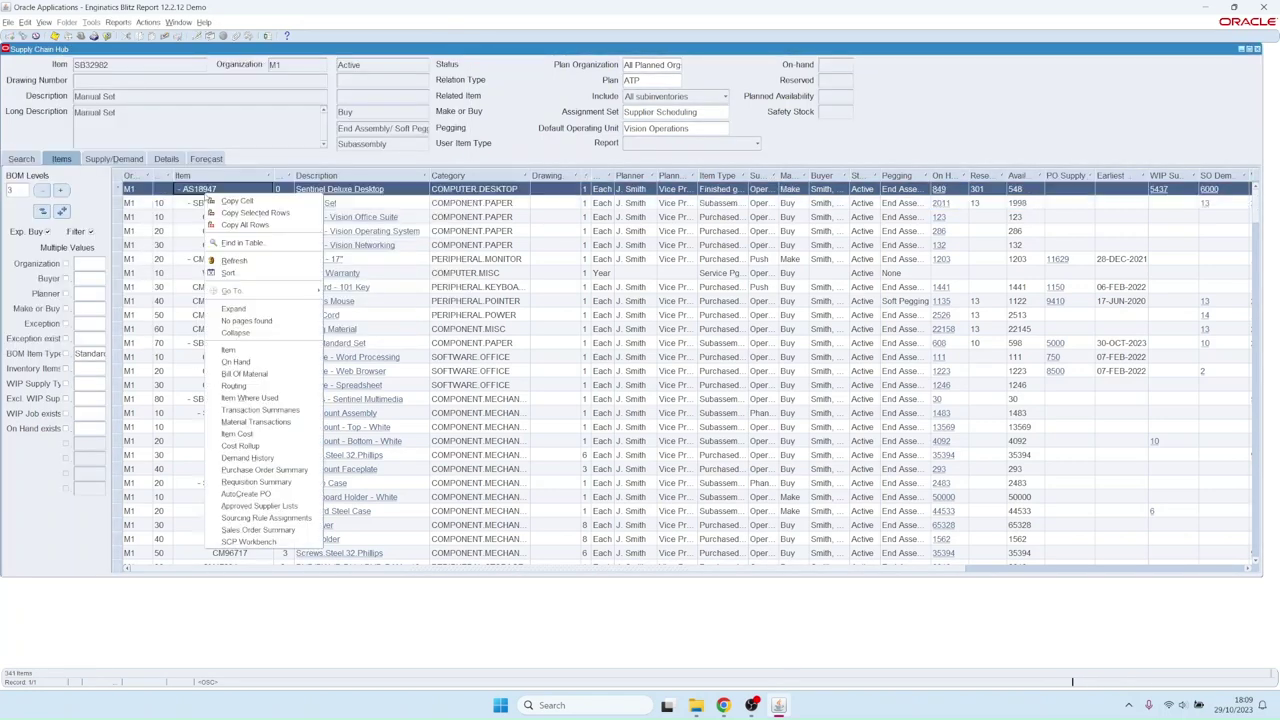
left_click(249, 360)
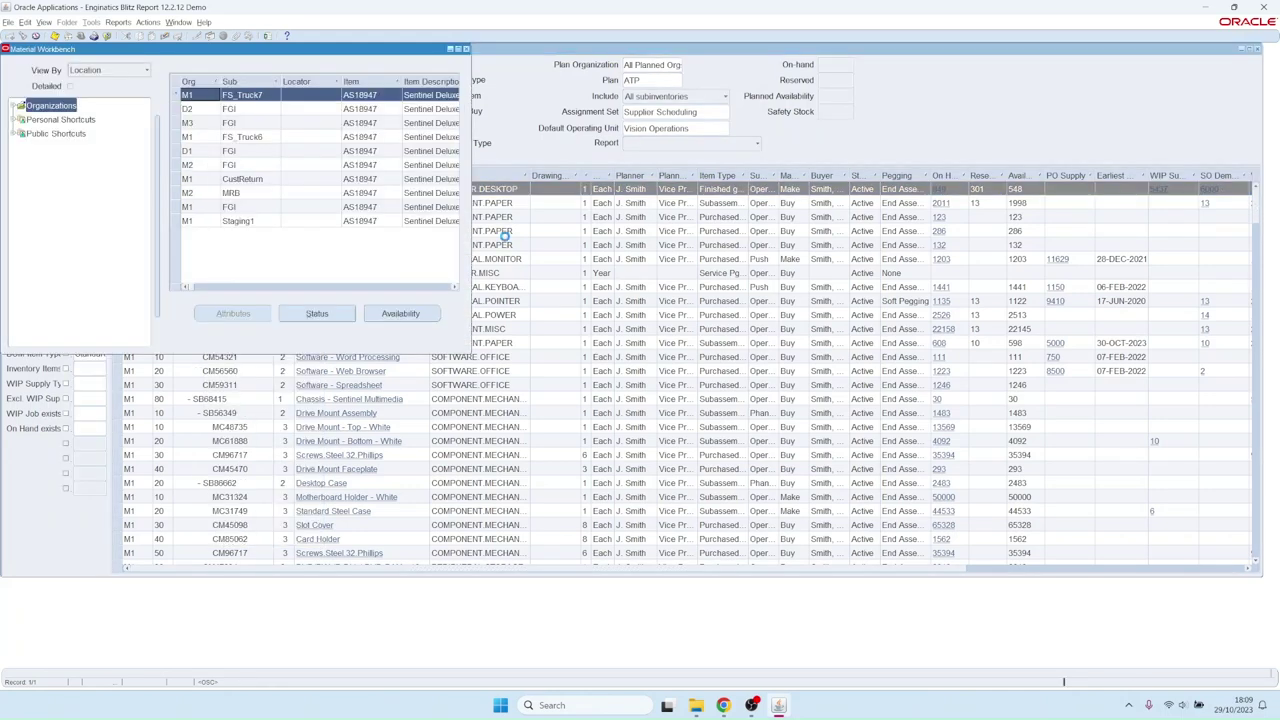
left_click_drag(470, 217, 1022, 265)
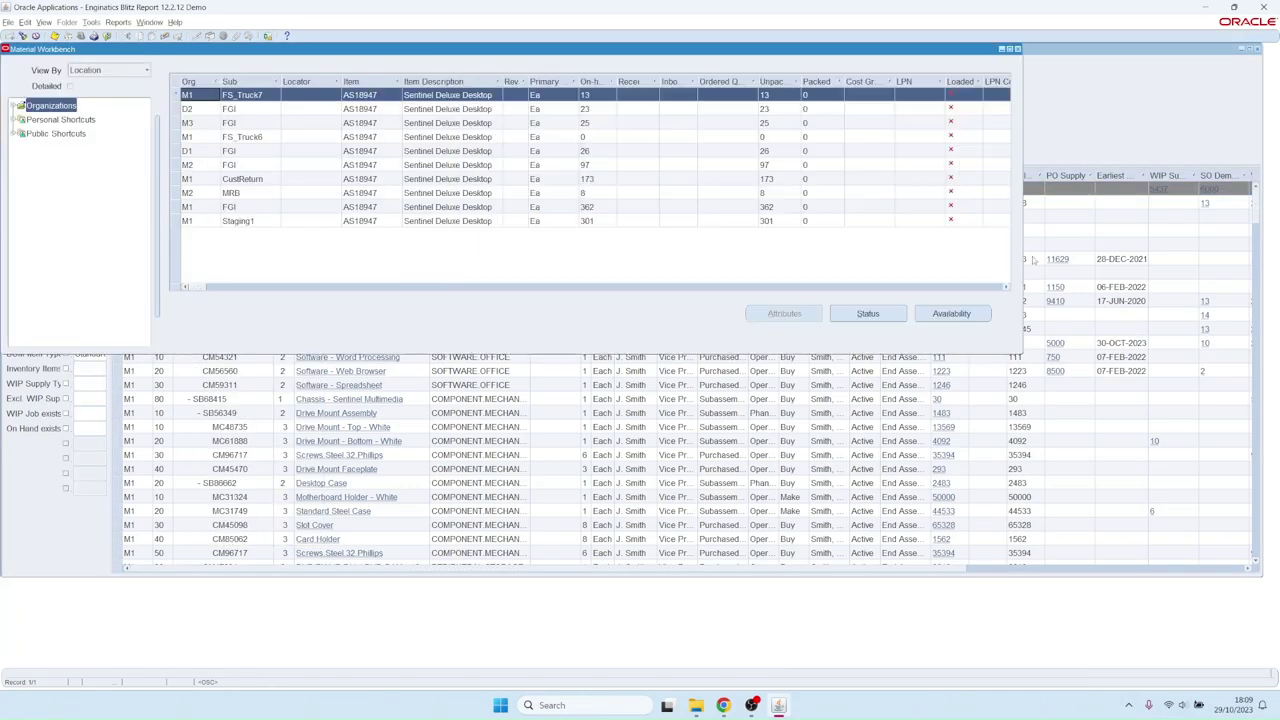
left_click(1017, 48)
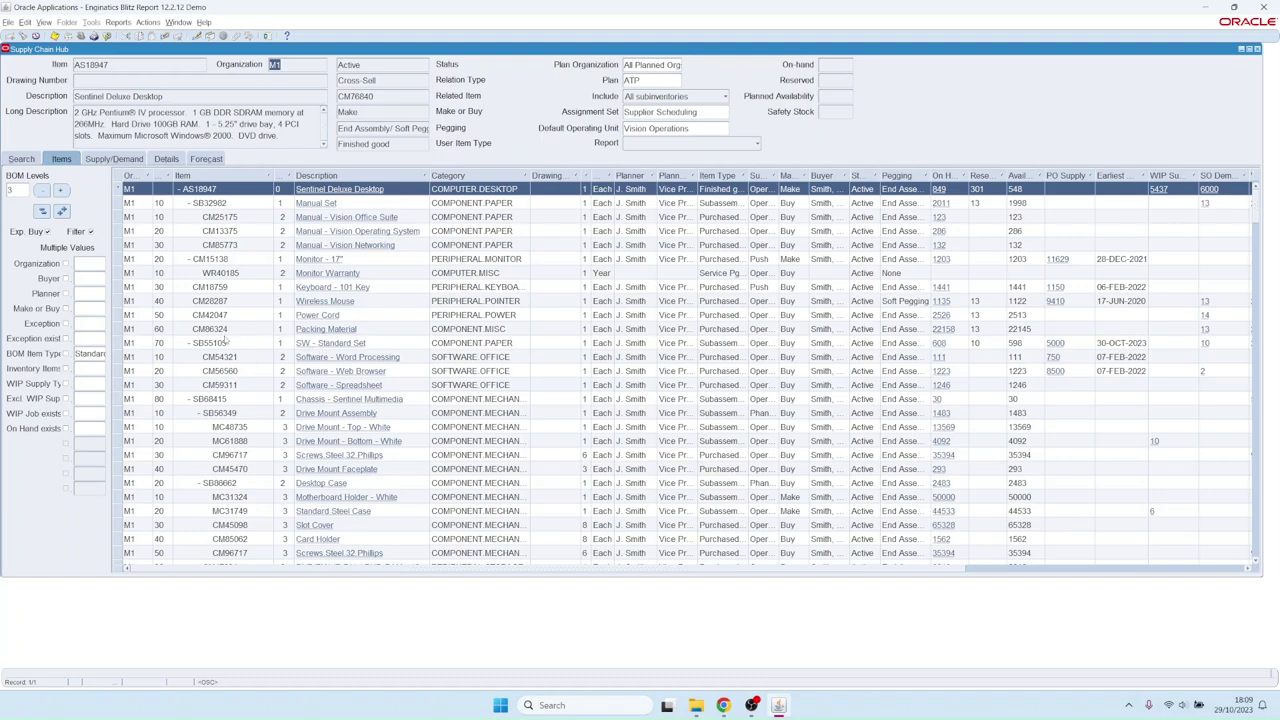
- Select the rows from AS18947 through CM28287 plus CM86324 and SB55105, and run the MSC Horizontal Plan report for them
left_click_drag(227, 341, 227, 190)
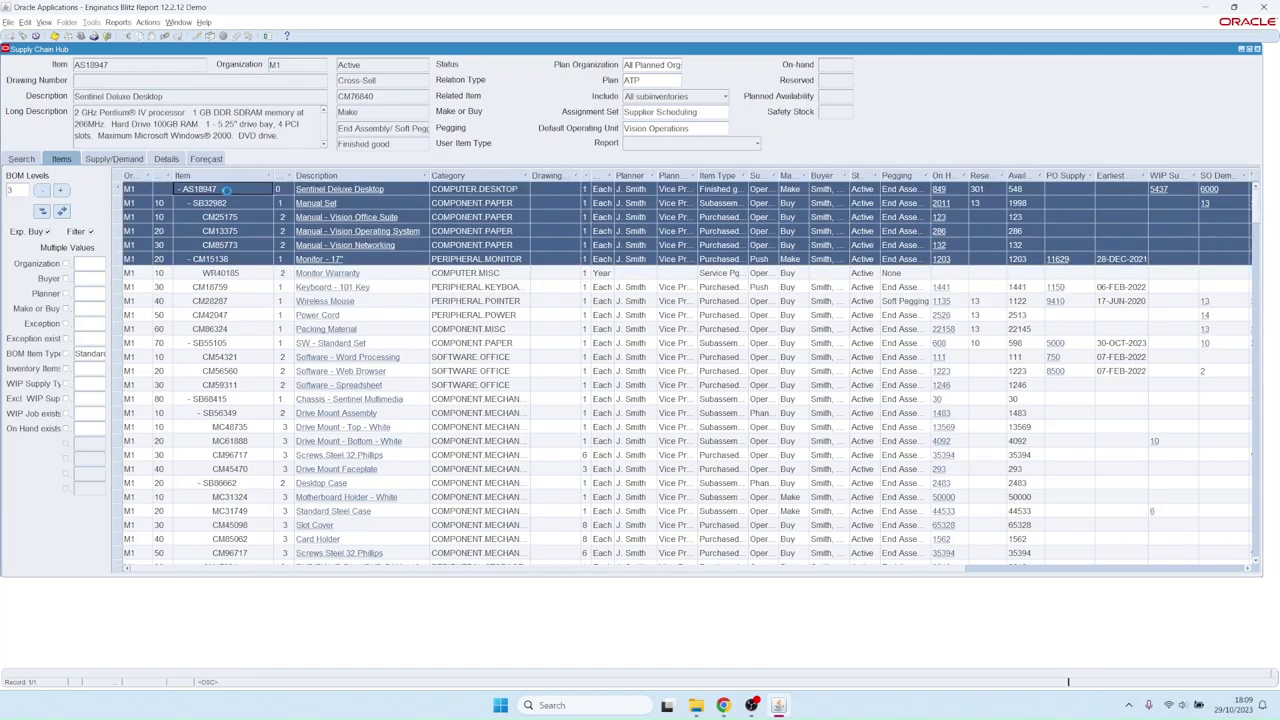
left_click_drag(214, 259, 212, 304)
left_click_drag(220, 210, 216, 304)
left_click(220, 342, "ctrl")
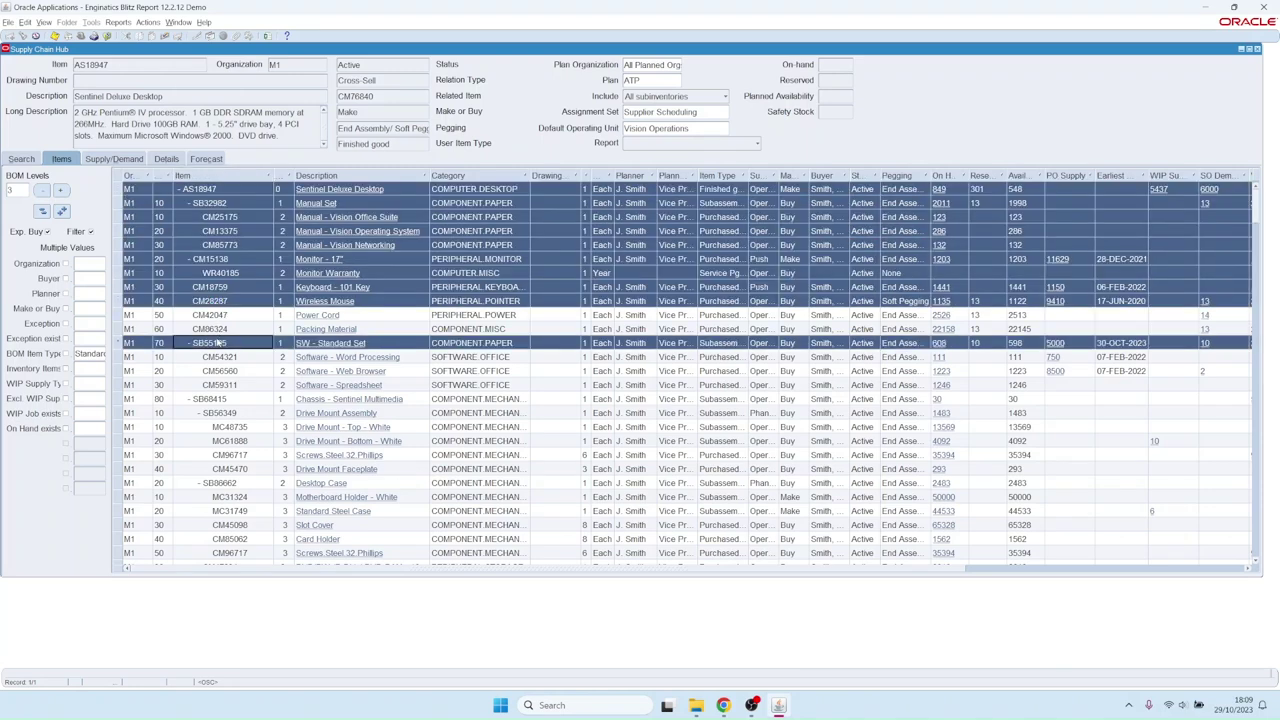
left_click(218, 328, "ctrl")
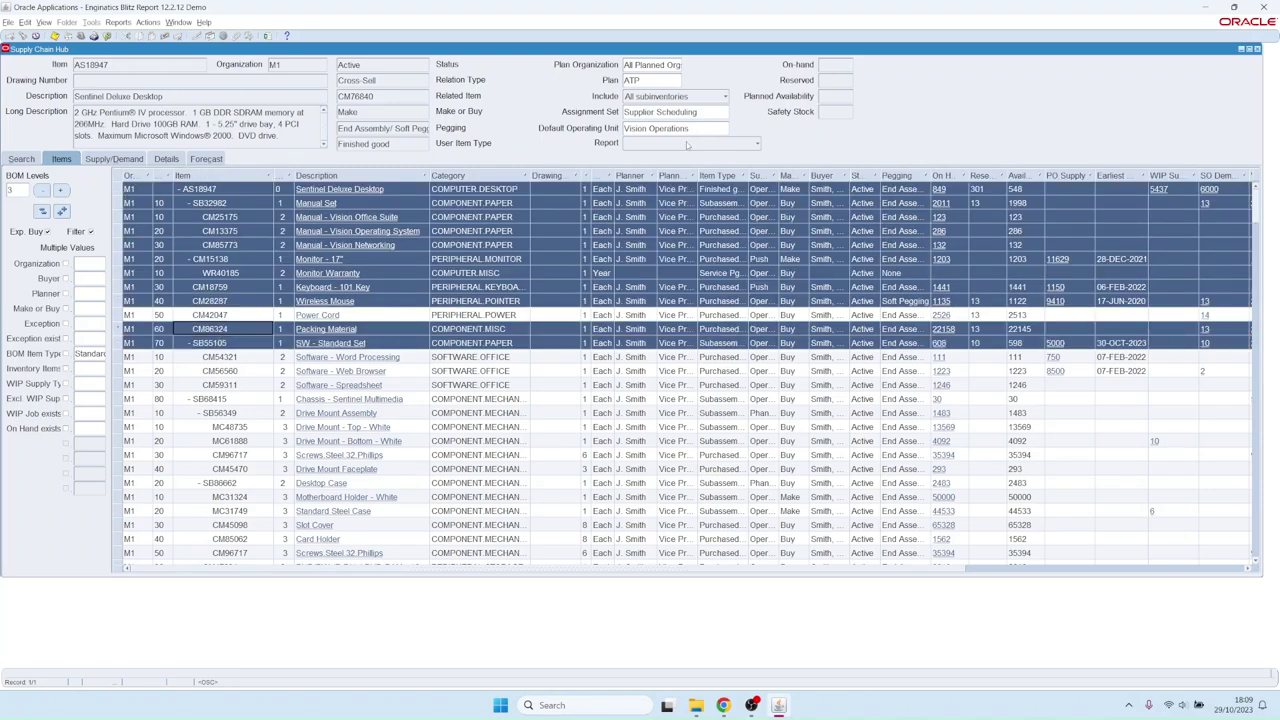
left_click(687, 145)
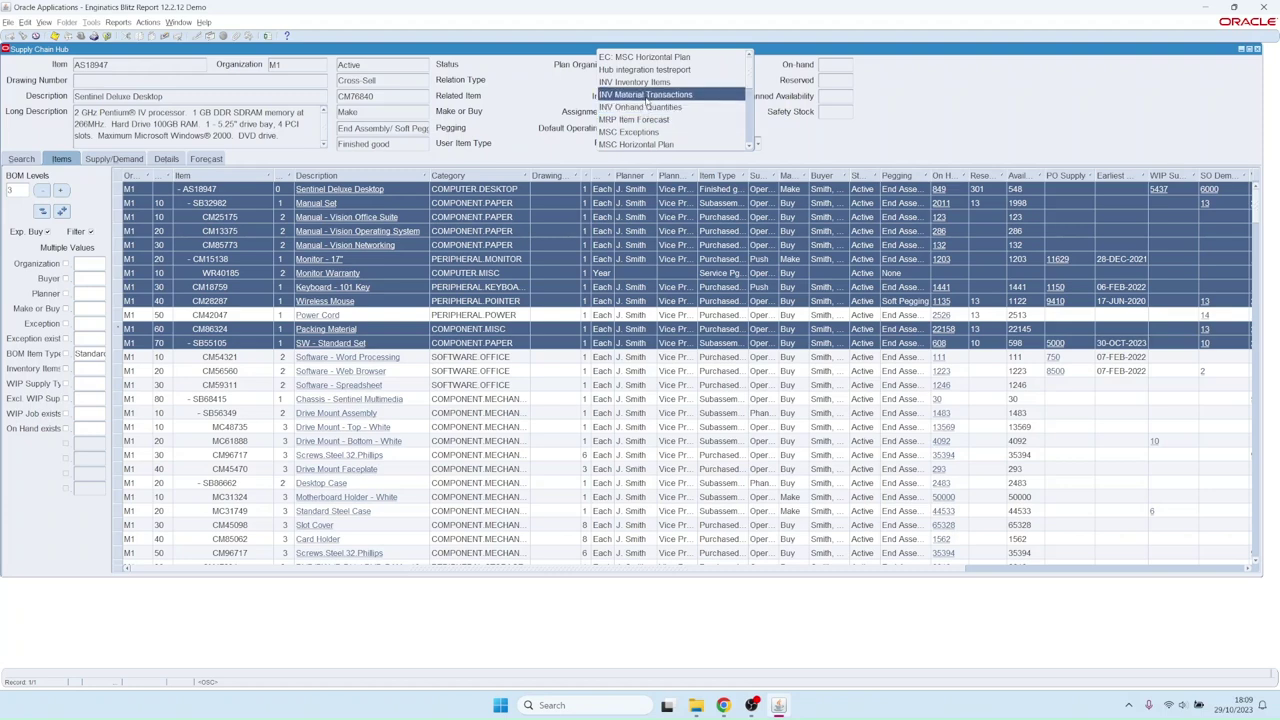
left_click(640, 146)
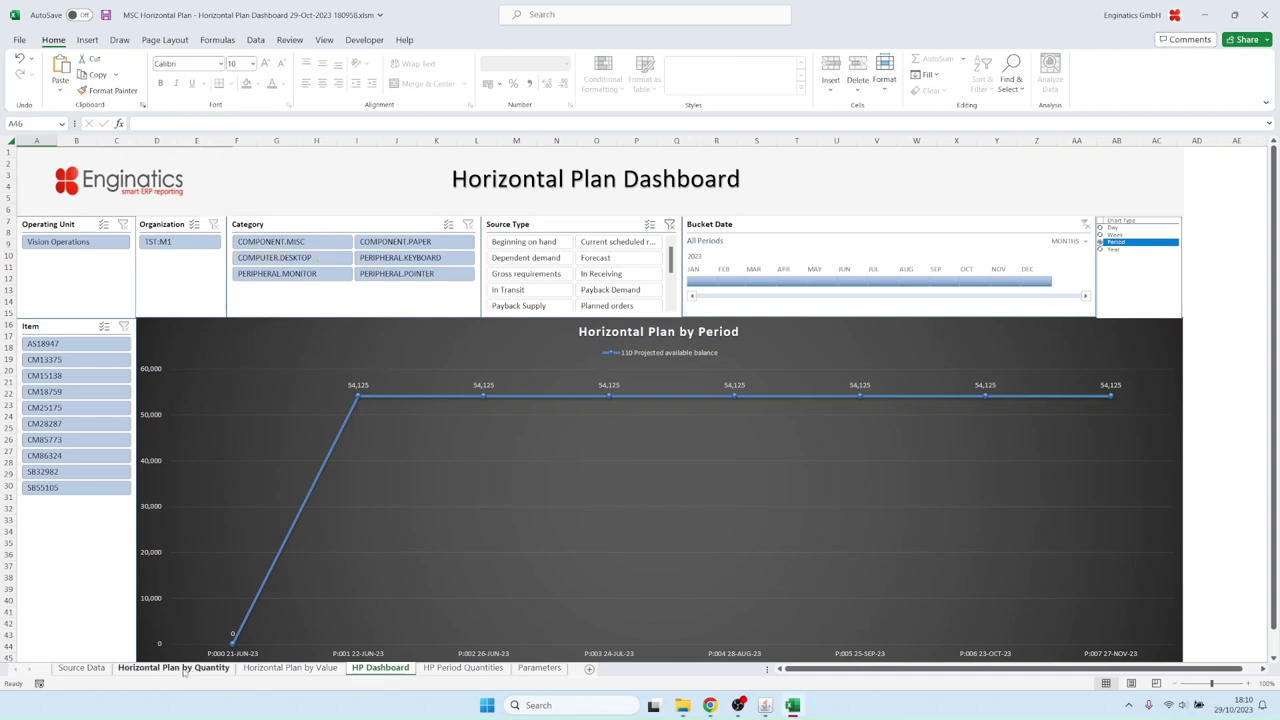
- After viewing the Source Data sheet, filter the Horizontal Plan by Quantity pivot's Supply Demand Label to only 110 Projected available balance
left_click(81, 667)
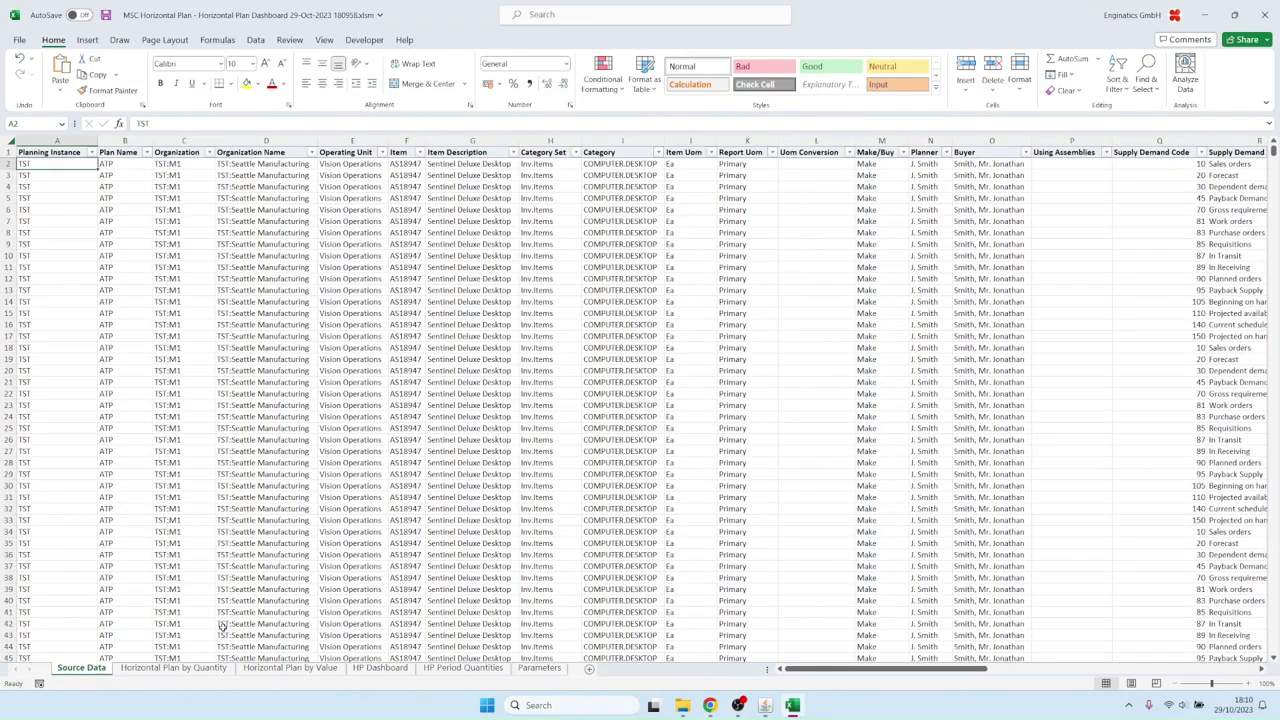
left_click(174, 667)
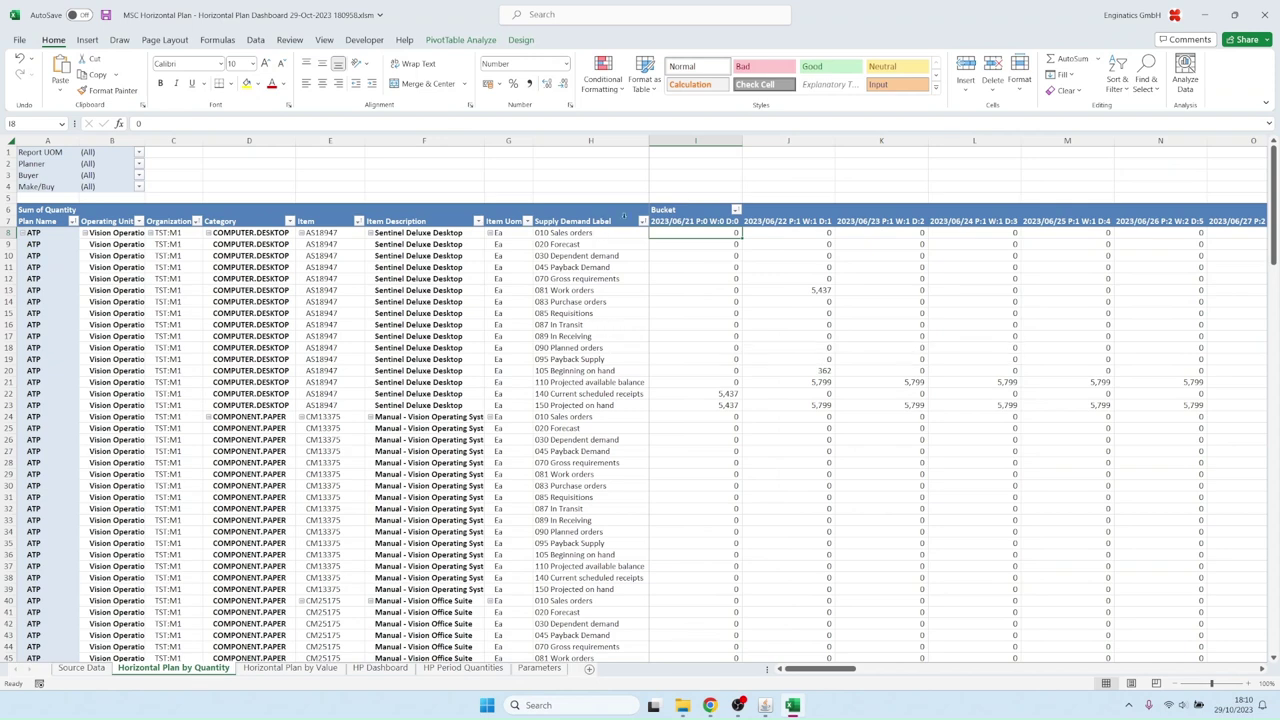
left_click(642, 221)
scroll(500, 410, "down", 2)
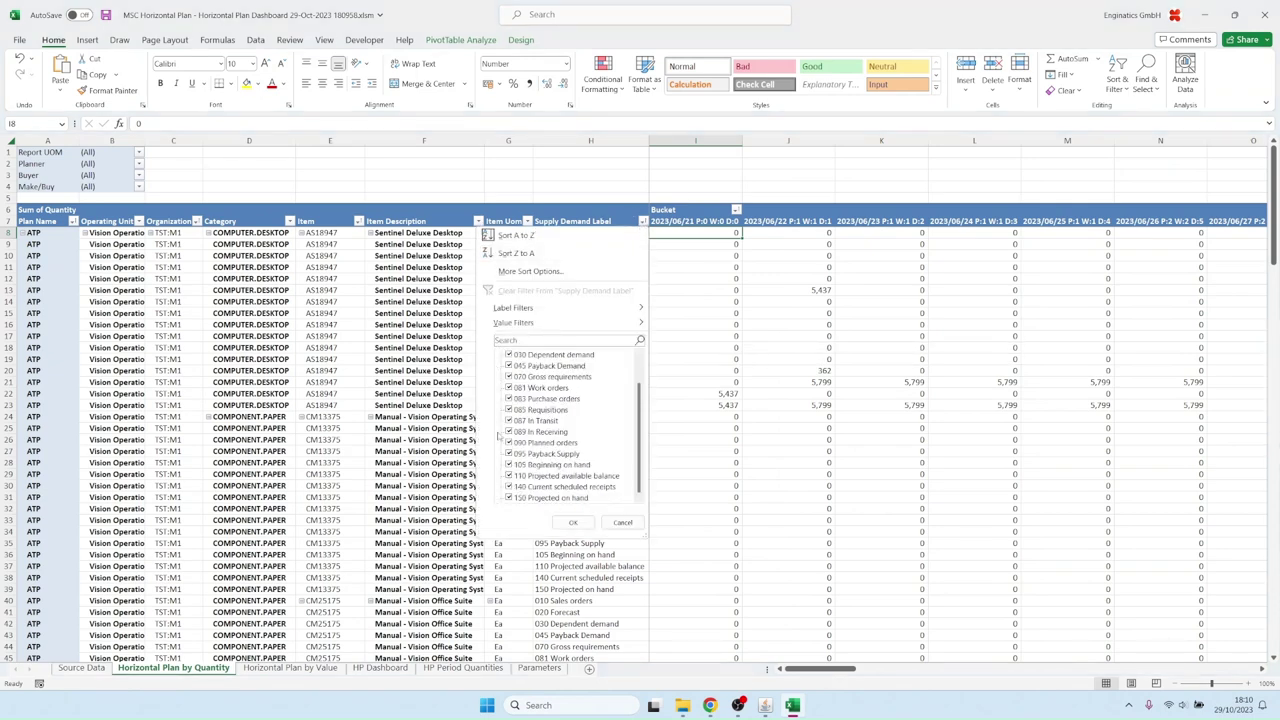
scroll(520, 349, "up", 2)
left_click(509, 356)
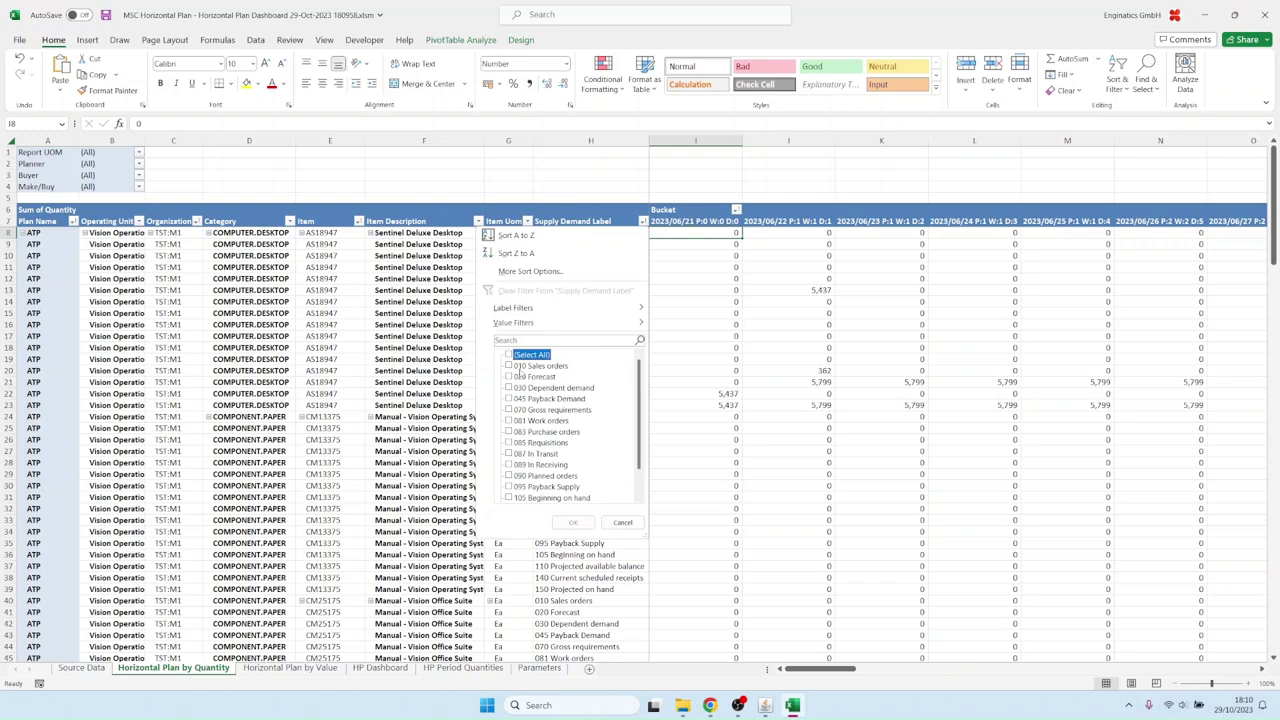
scroll(528, 421, "down", 2)
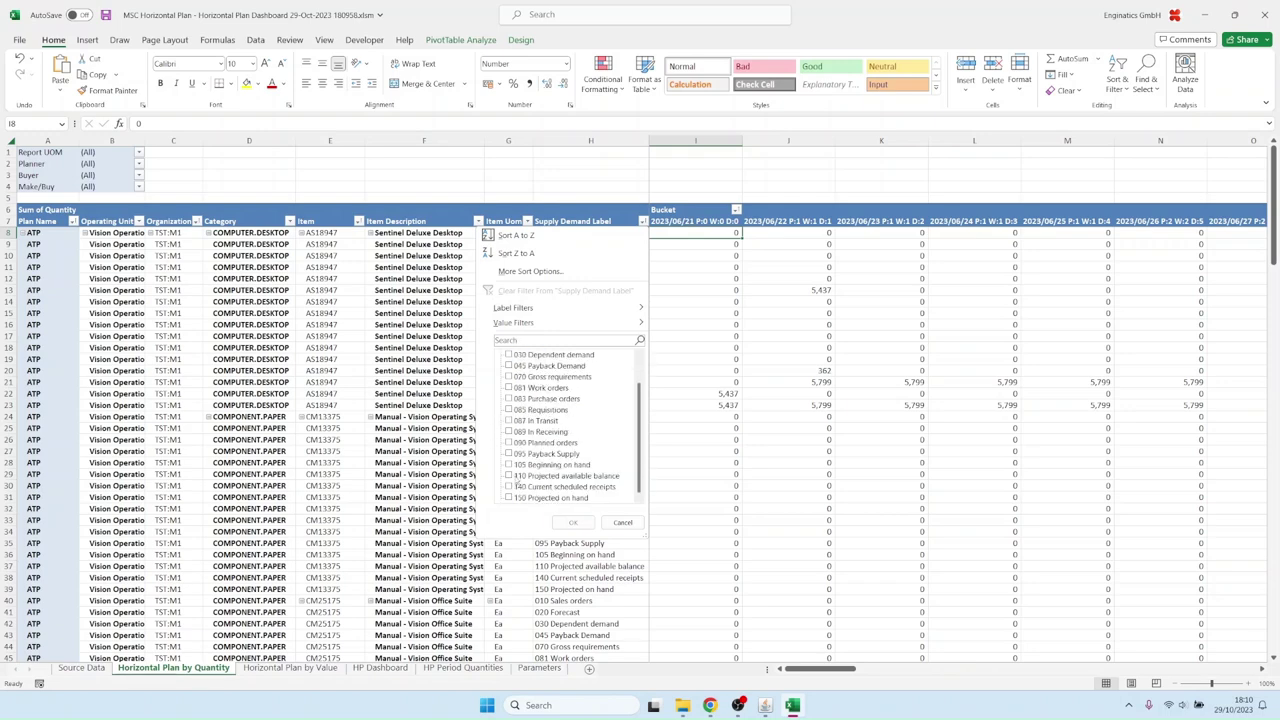
left_click(509, 476)
left_click(559, 522)
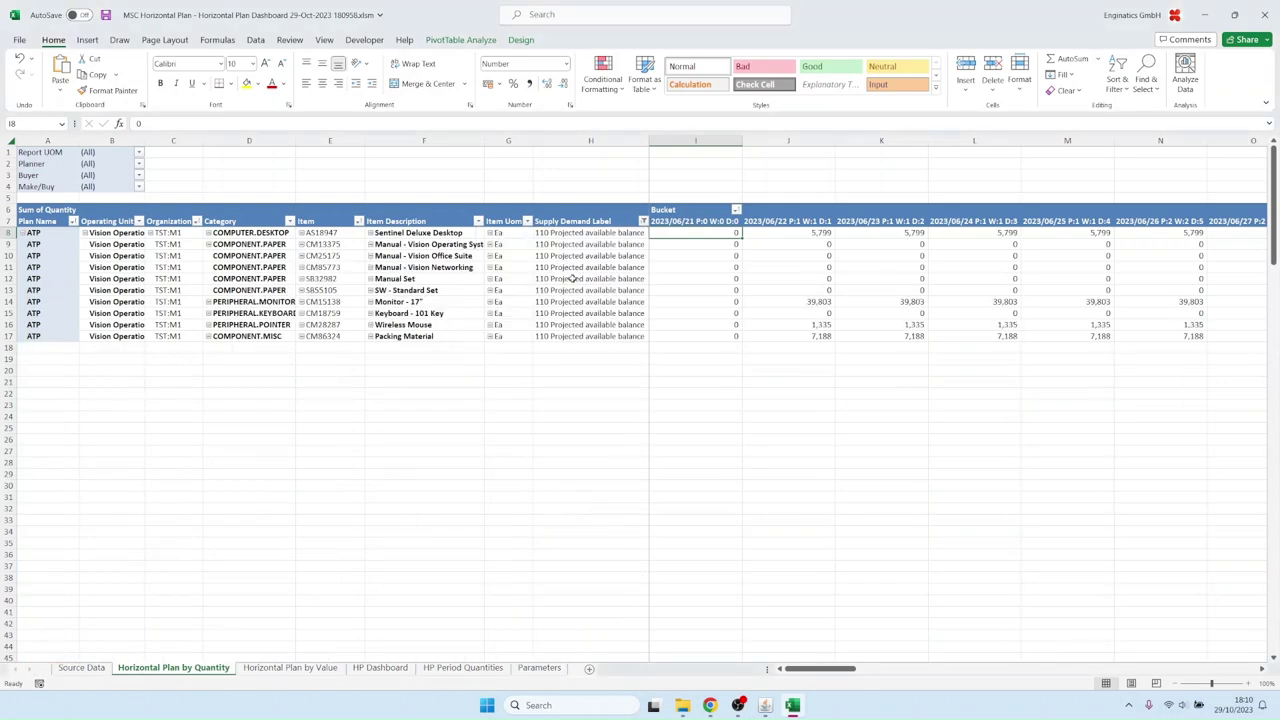
- Examine the projected available balance of the listed items across the later date buckets
left_click_drag(572, 232, 572, 336)
left_click_drag(330, 232, 327, 332)
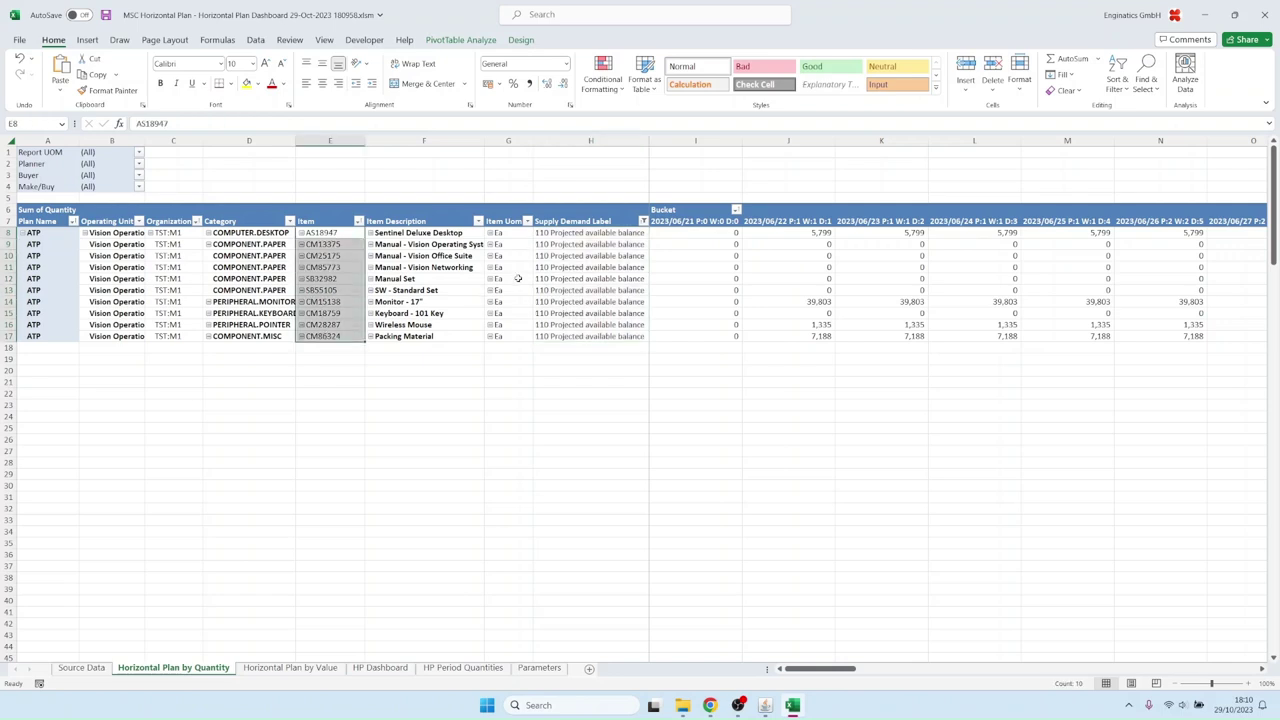
left_click_drag(572, 232, 572, 336)
left_click(815, 301)
left_click_drag(826, 675, 971, 683)
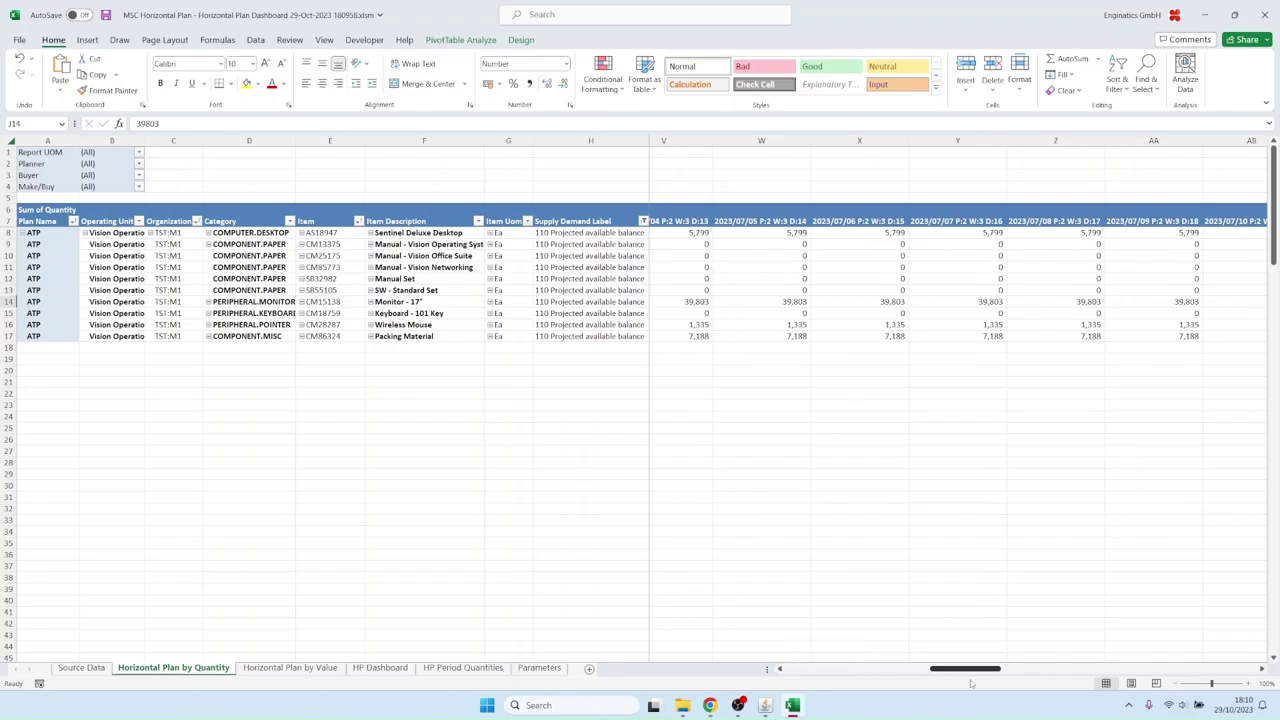
- Switch back to Oracle Applications, look through the available reports and select only the item row CM13375
left_click(765, 705)
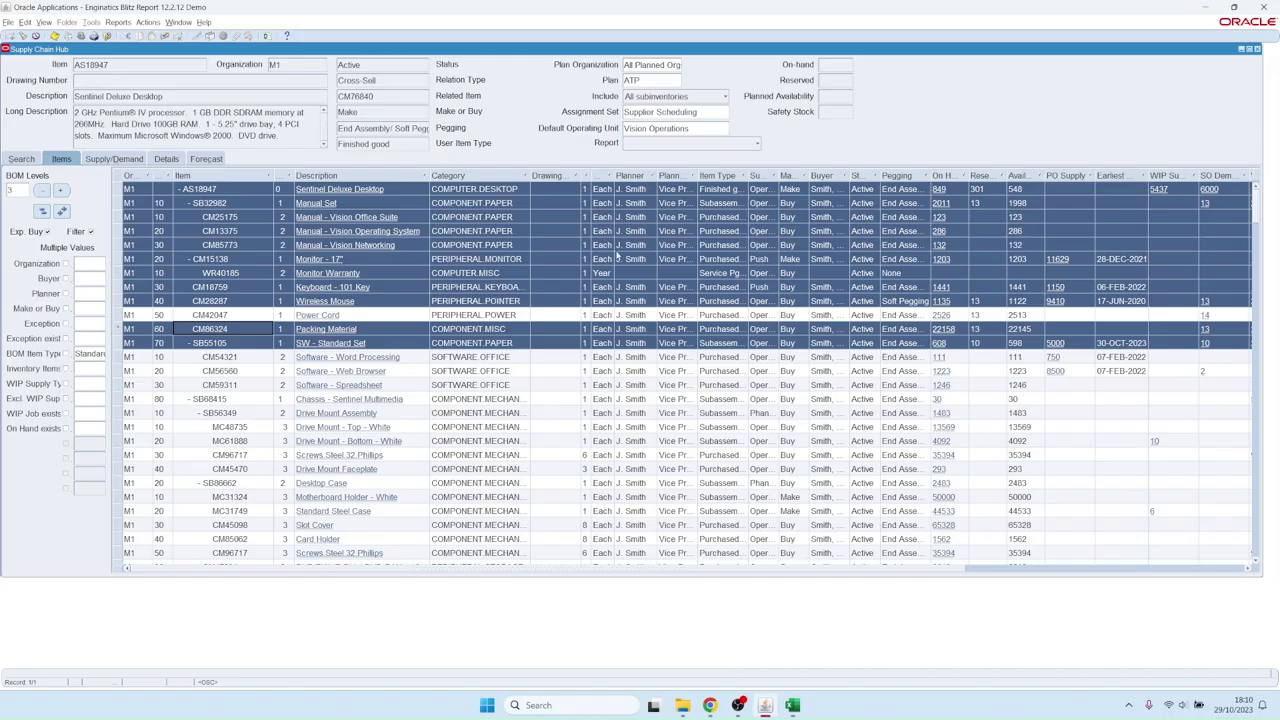
left_click(684, 144)
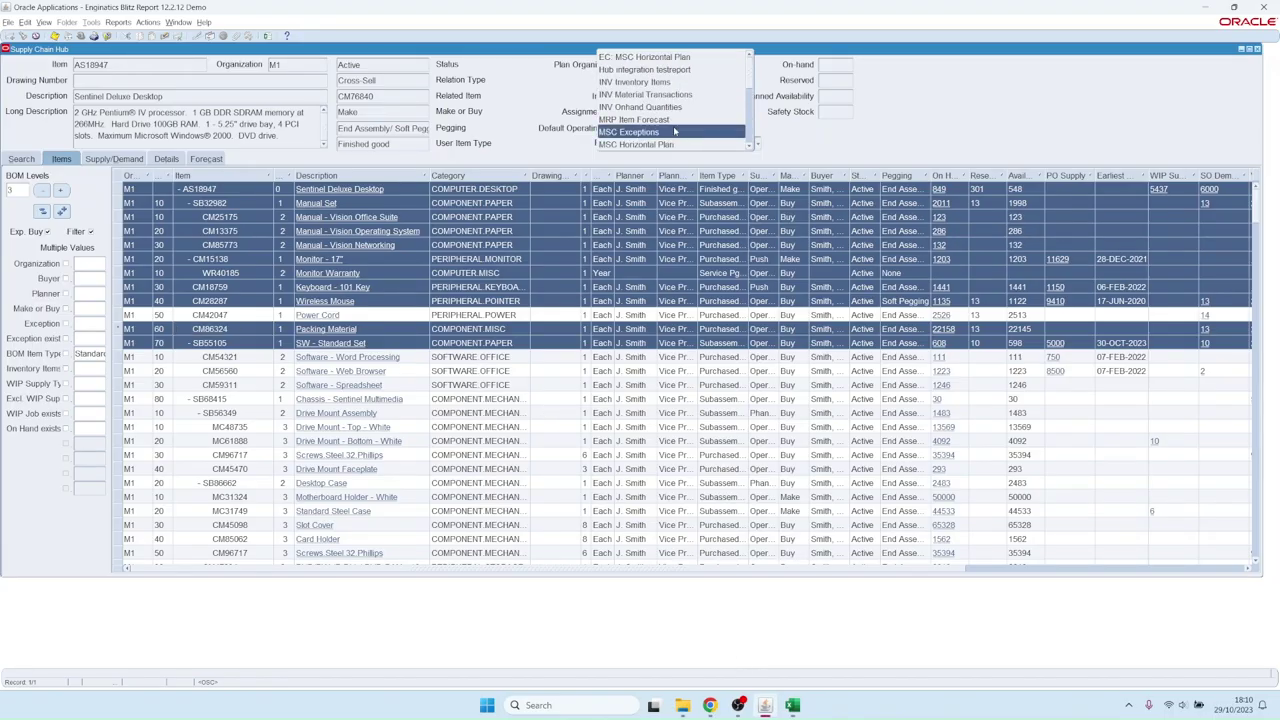
left_click(222, 328)
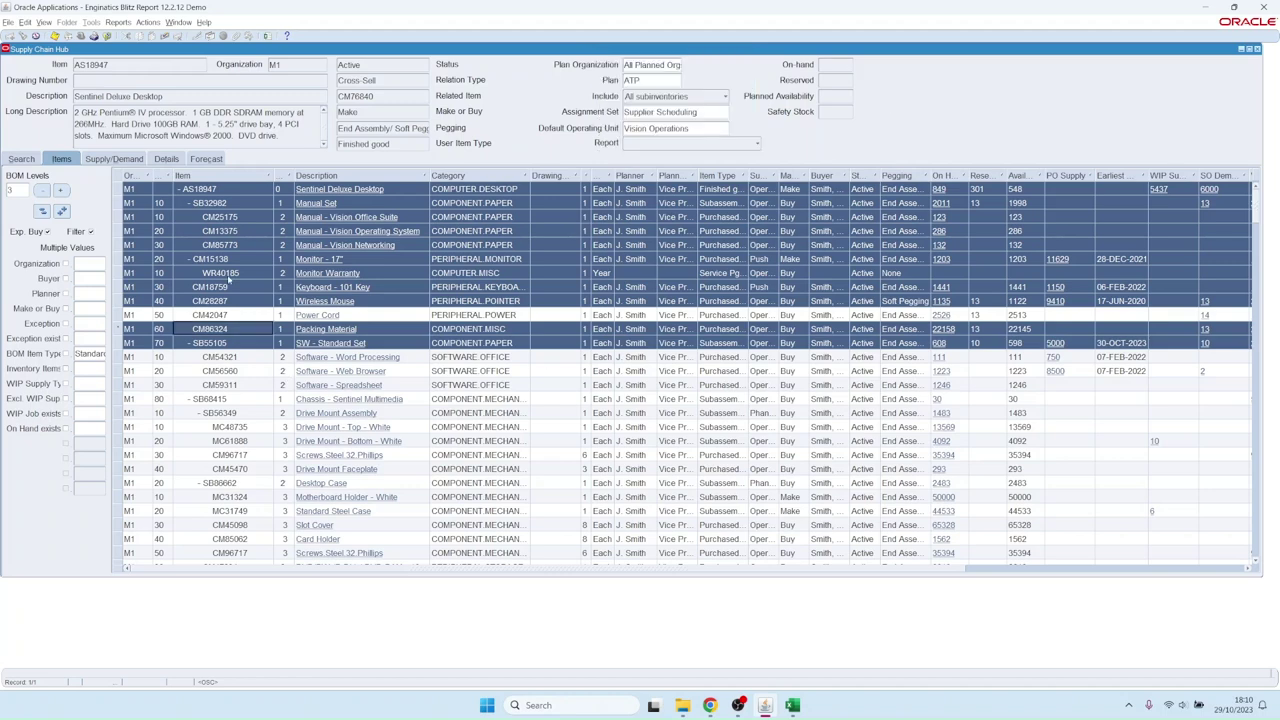
left_click(224, 236)
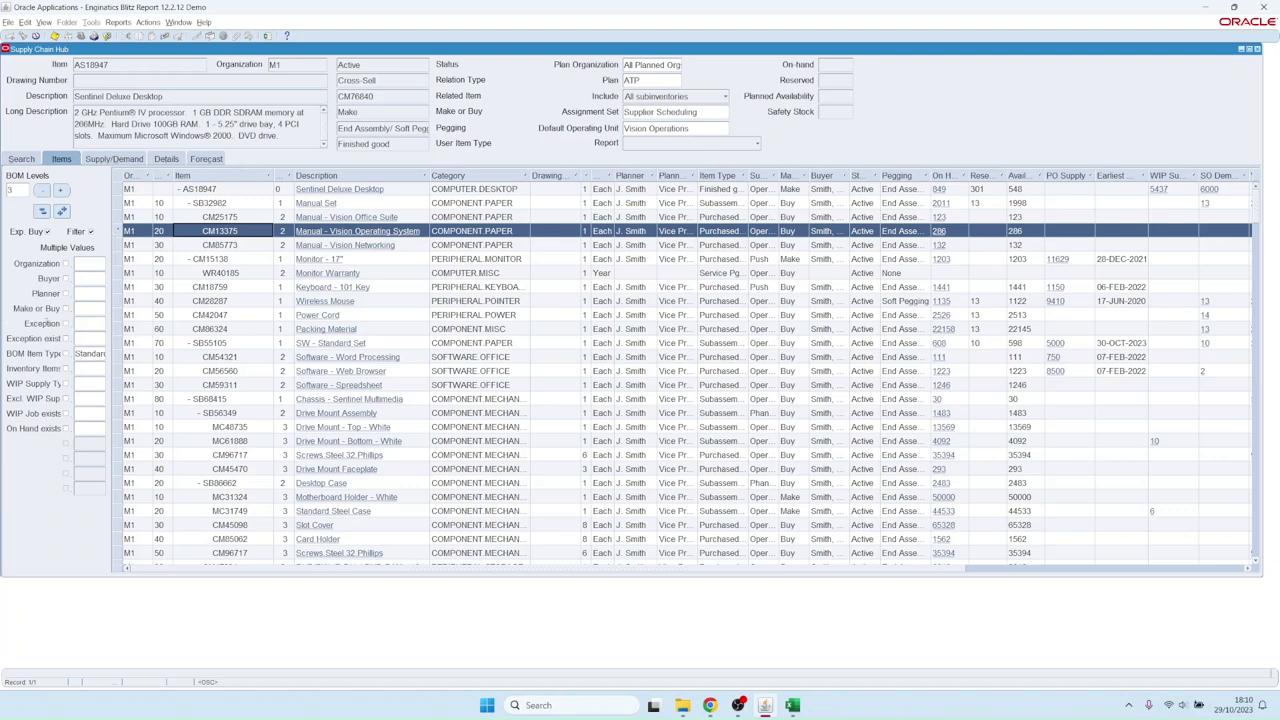
- Filter the item list's Make or Buy criterion to Make, and change it to Buy
left_click(88, 306)
type("Make")
key("Return")
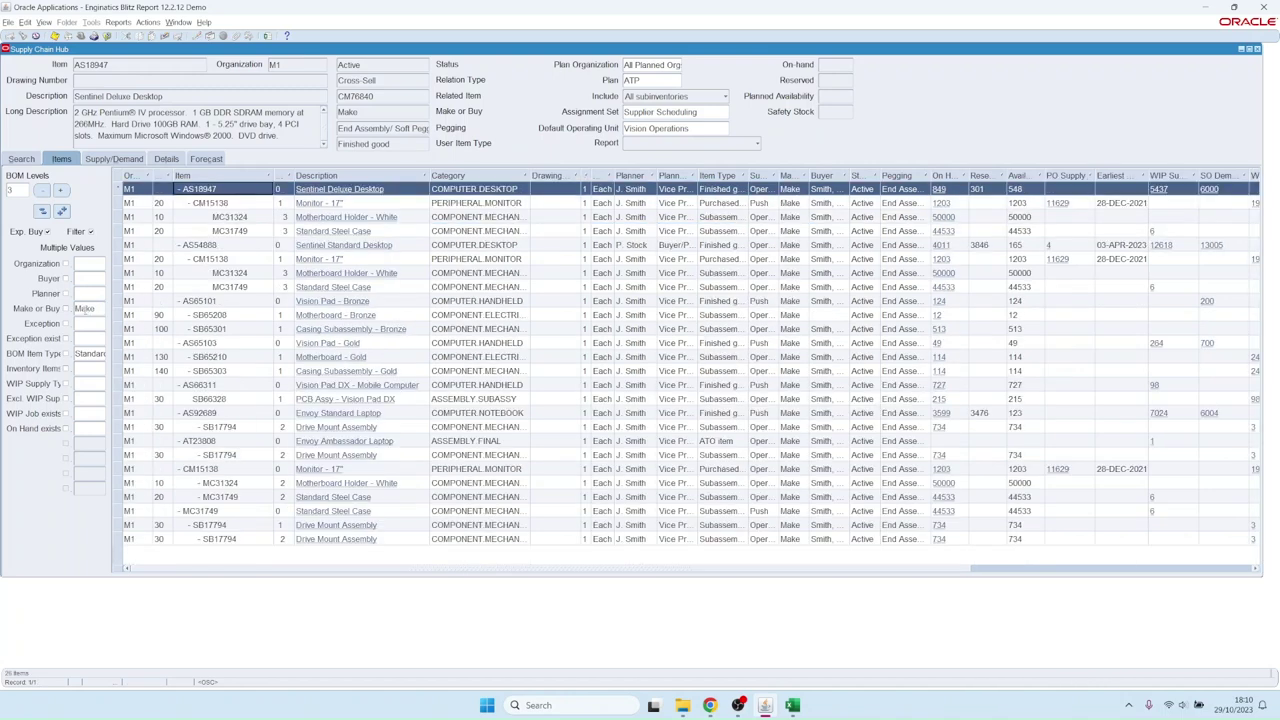
left_click(88, 308)
type("bu")
key("Tab")
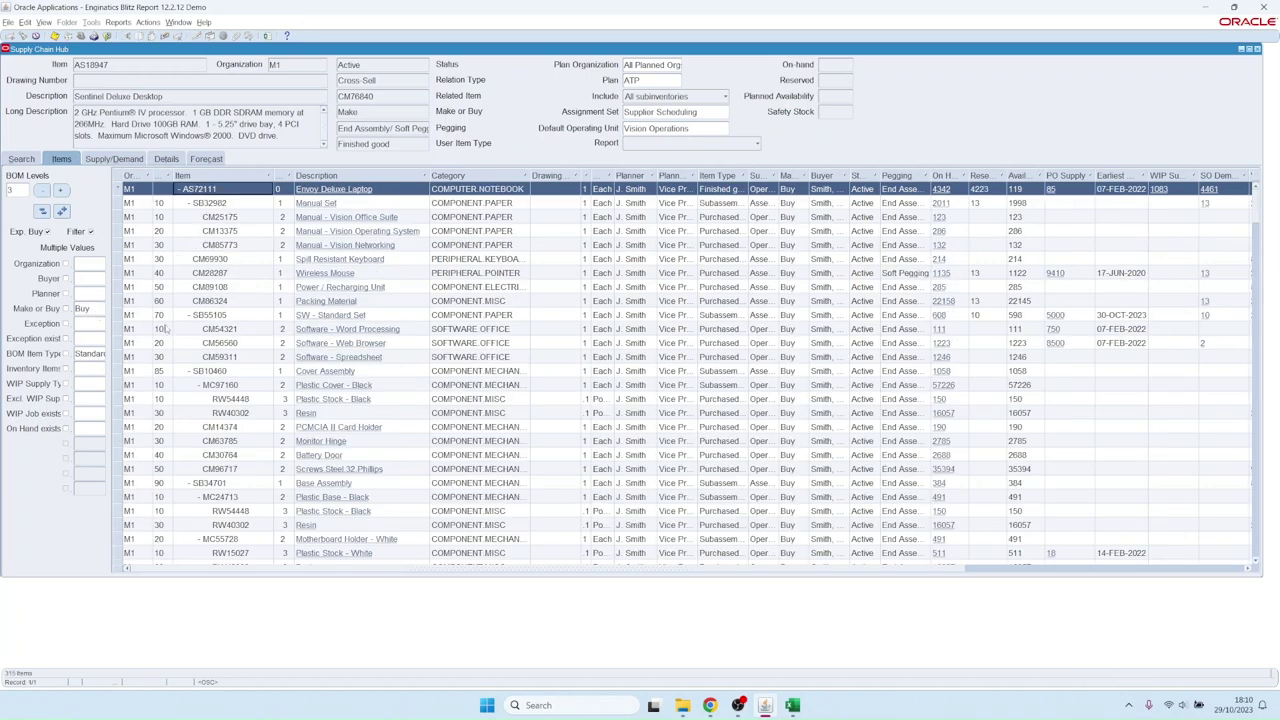
- Clear the Make or Buy filter and reload the full item list
left_click(91, 310)
key("BackSpace")
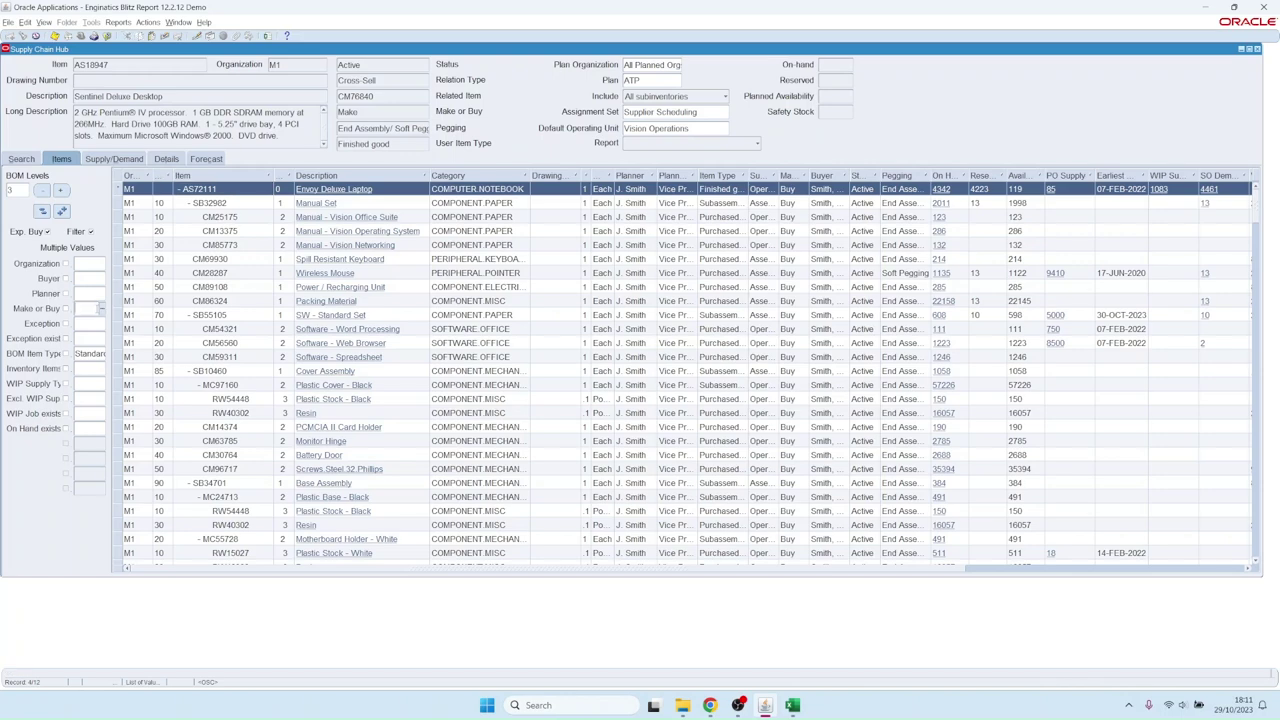
key("Tab")
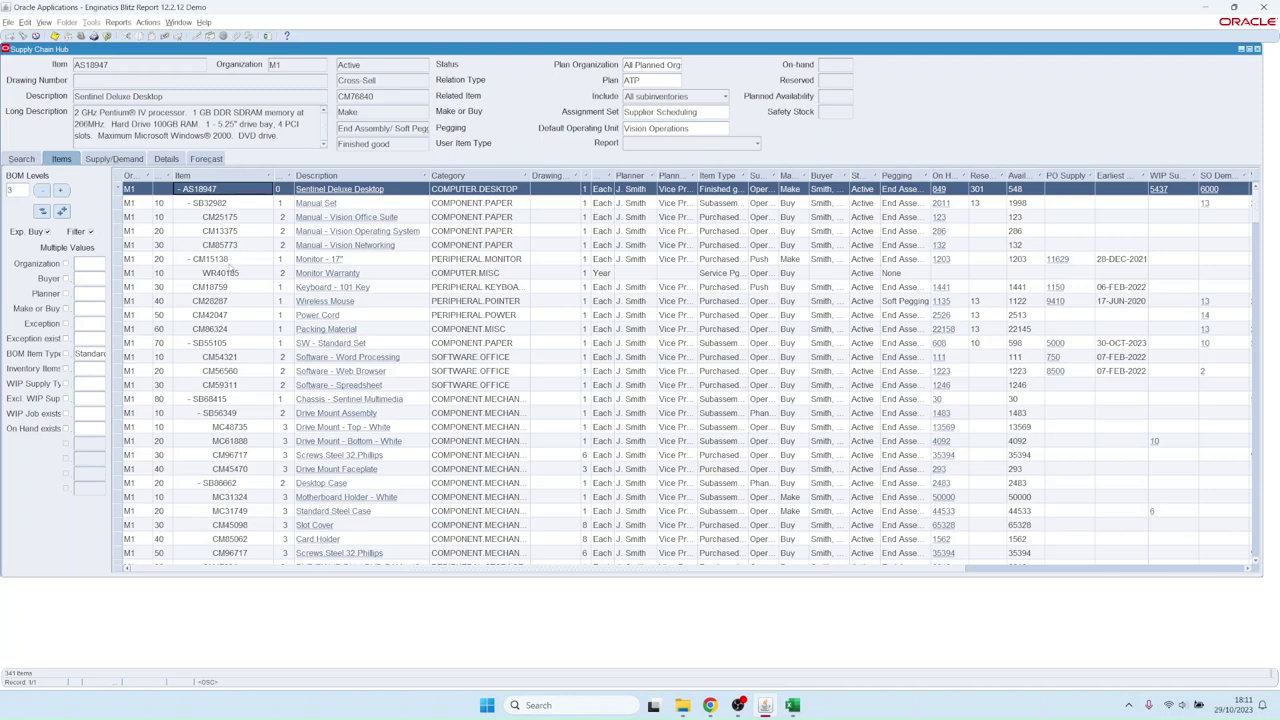
- Open the supply and demand details of the Monitor - 17" item CM15138 and check its on-hand quantity
left_click(316, 259)
double_click(316, 259)
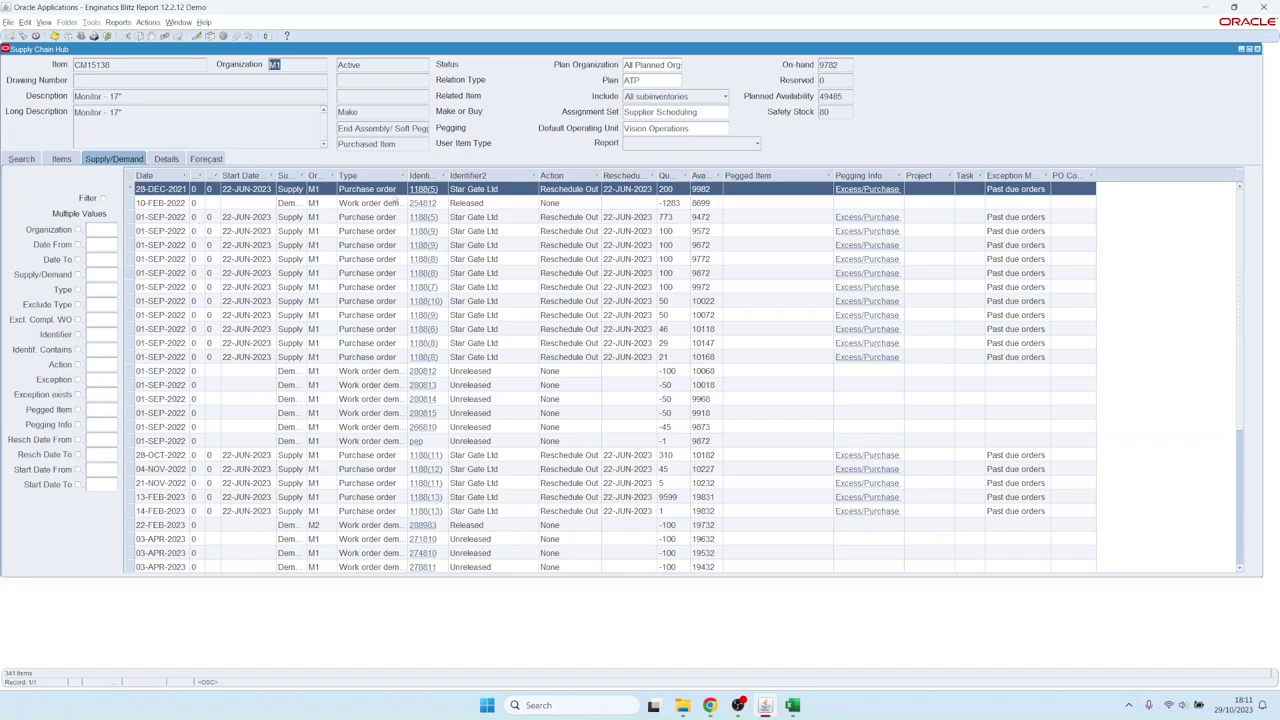
left_click(843, 66)
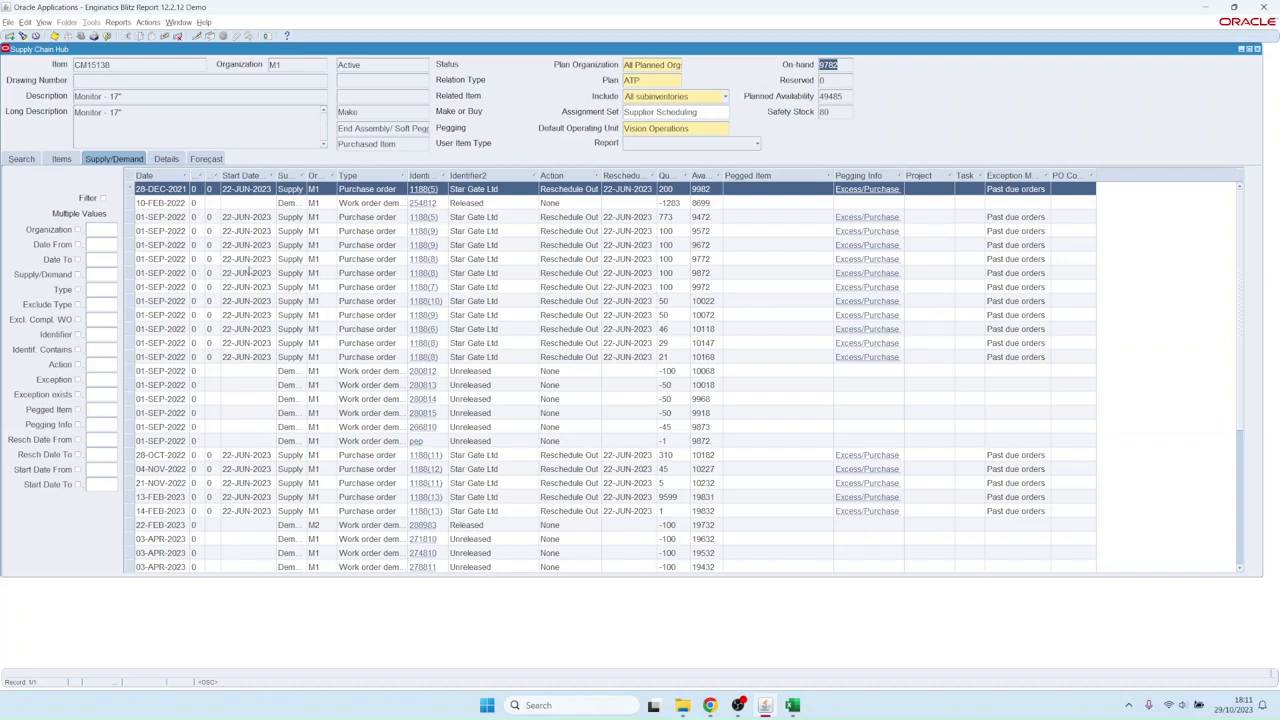
- Open the job behind the 10-FEB-2022 work order demand, review its components and operations, and return to the supply and demand list
left_click(415, 204)
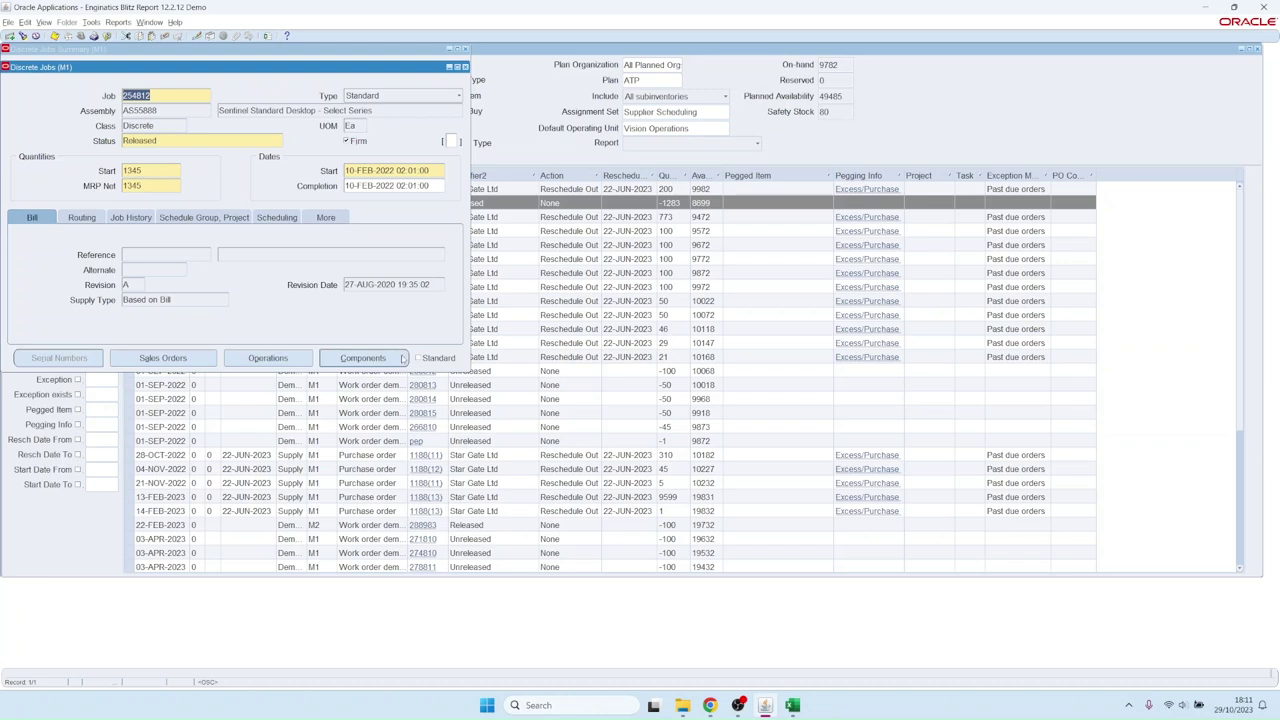
left_click(363, 358)
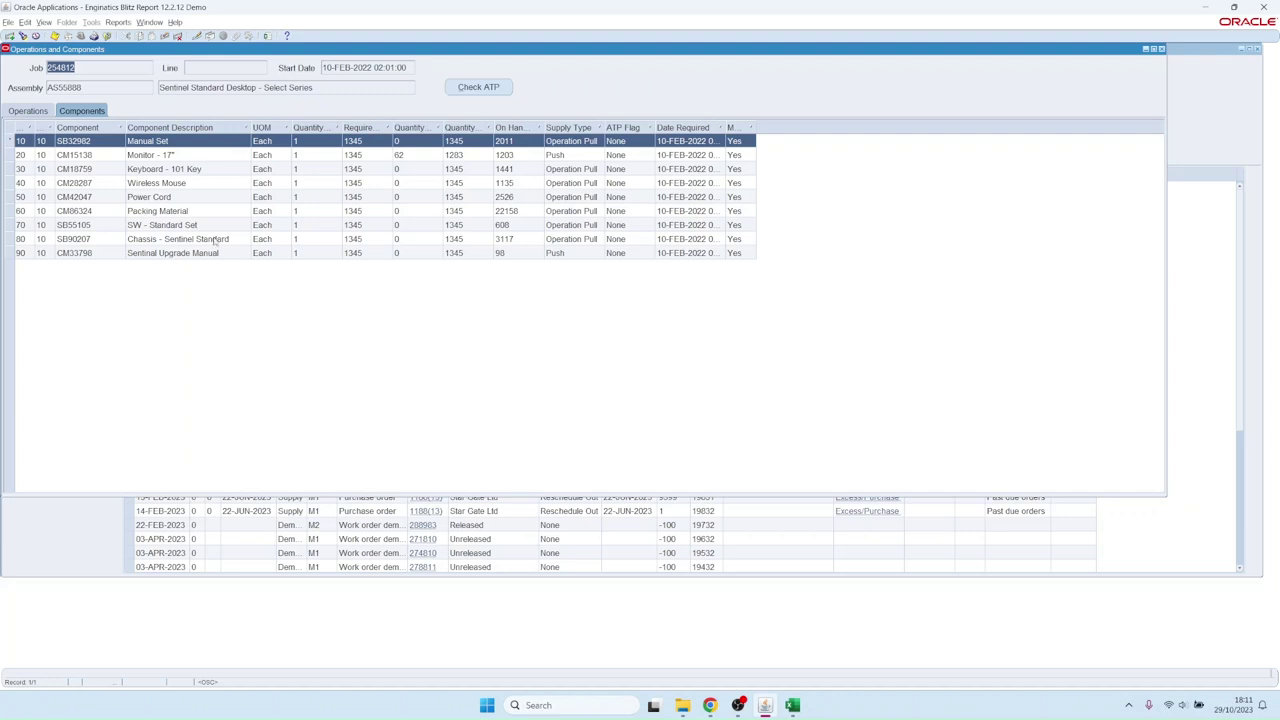
left_click(158, 156)
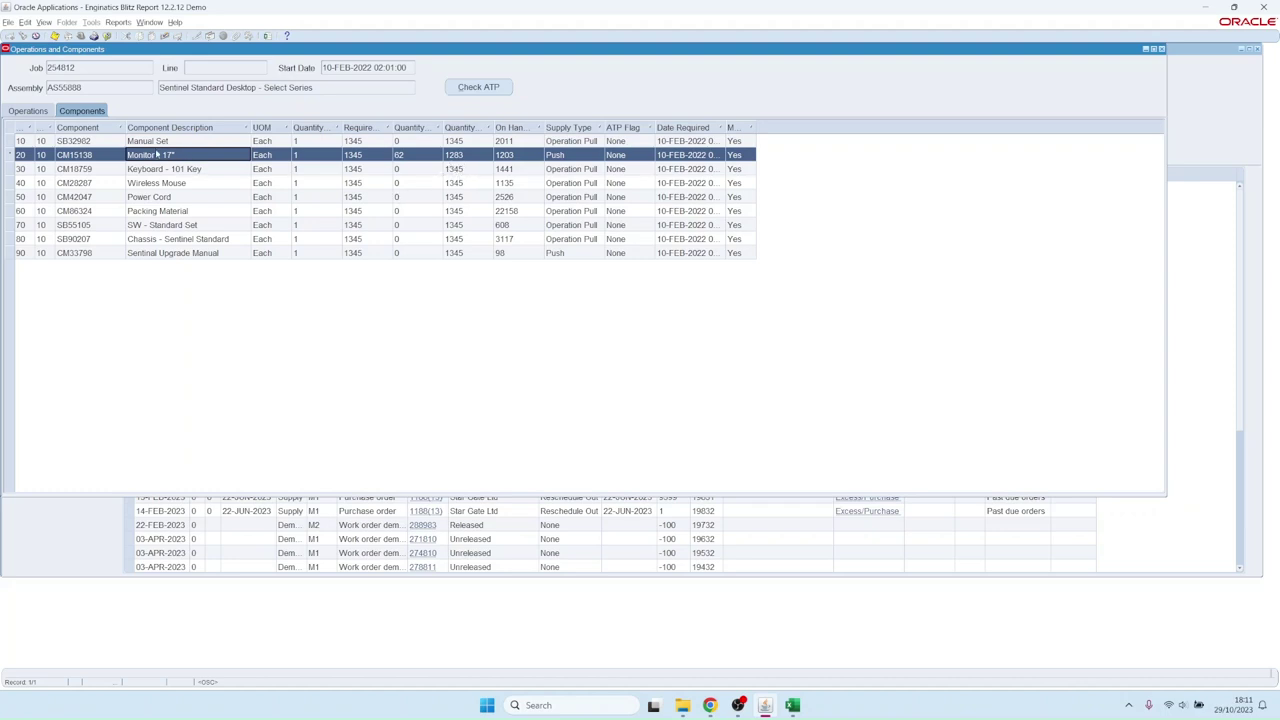
left_click(30, 112)
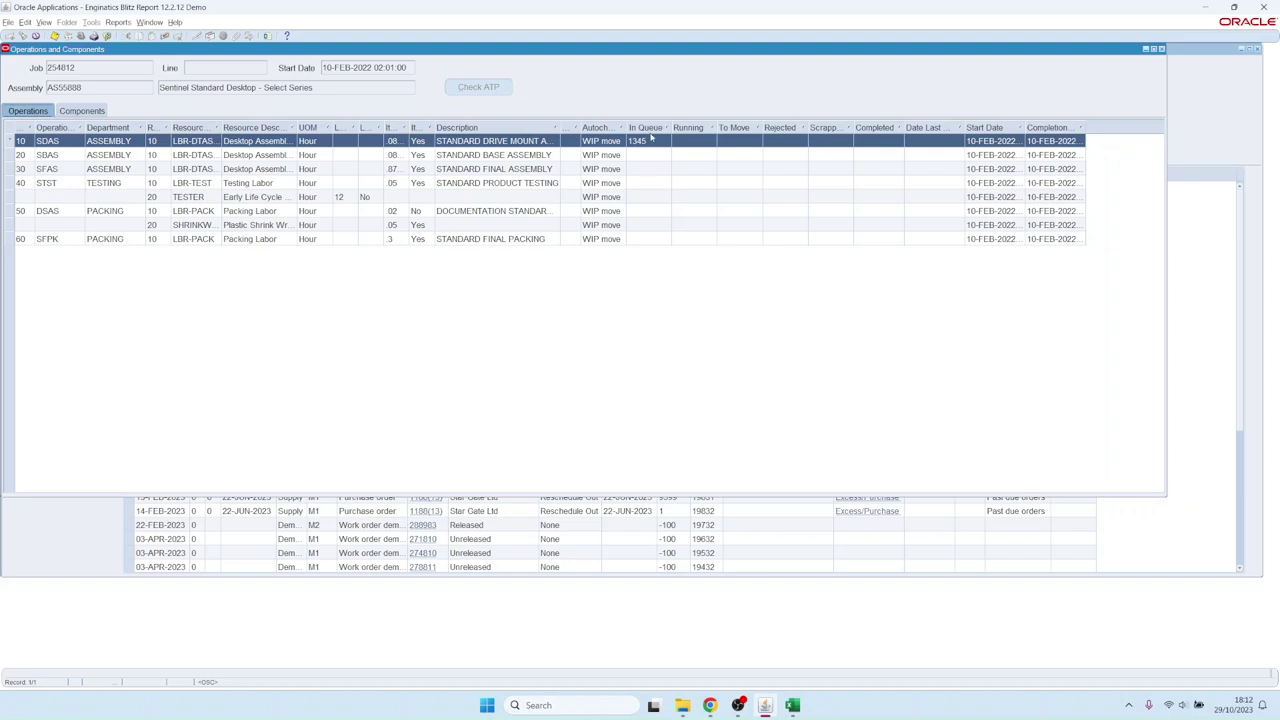
left_click(1161, 48)
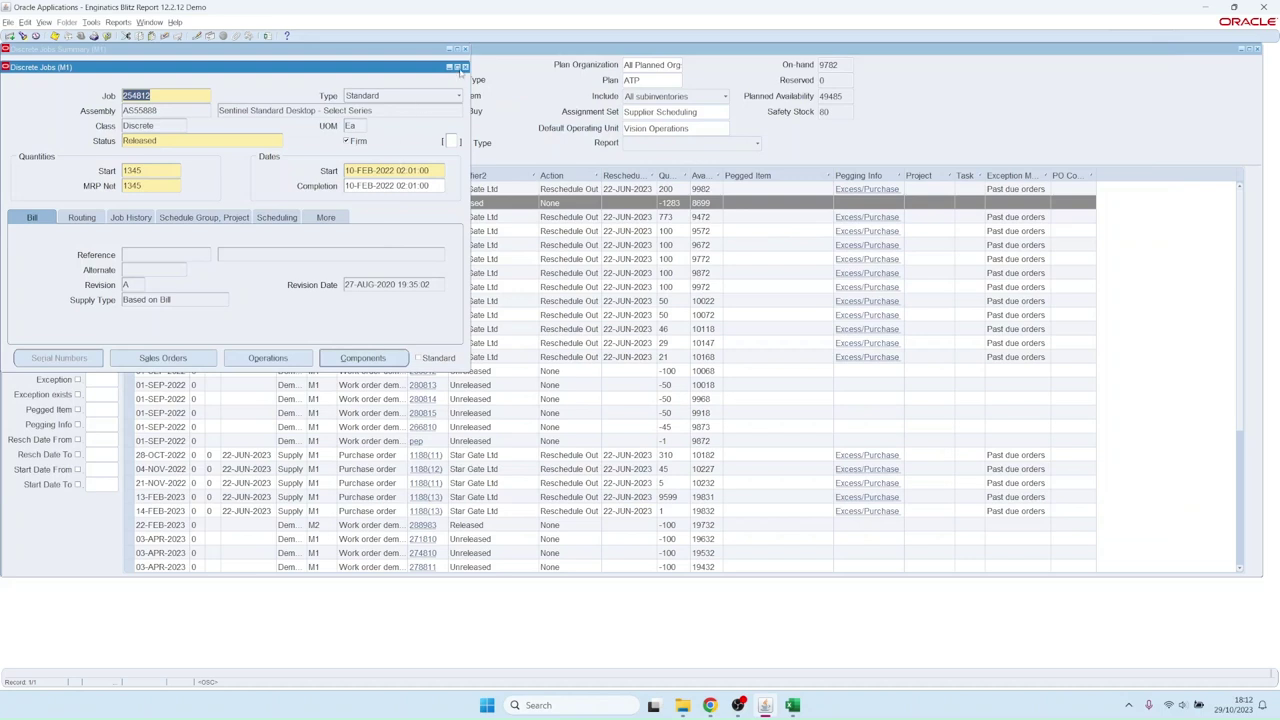
left_click(465, 67)
left_click(465, 49)
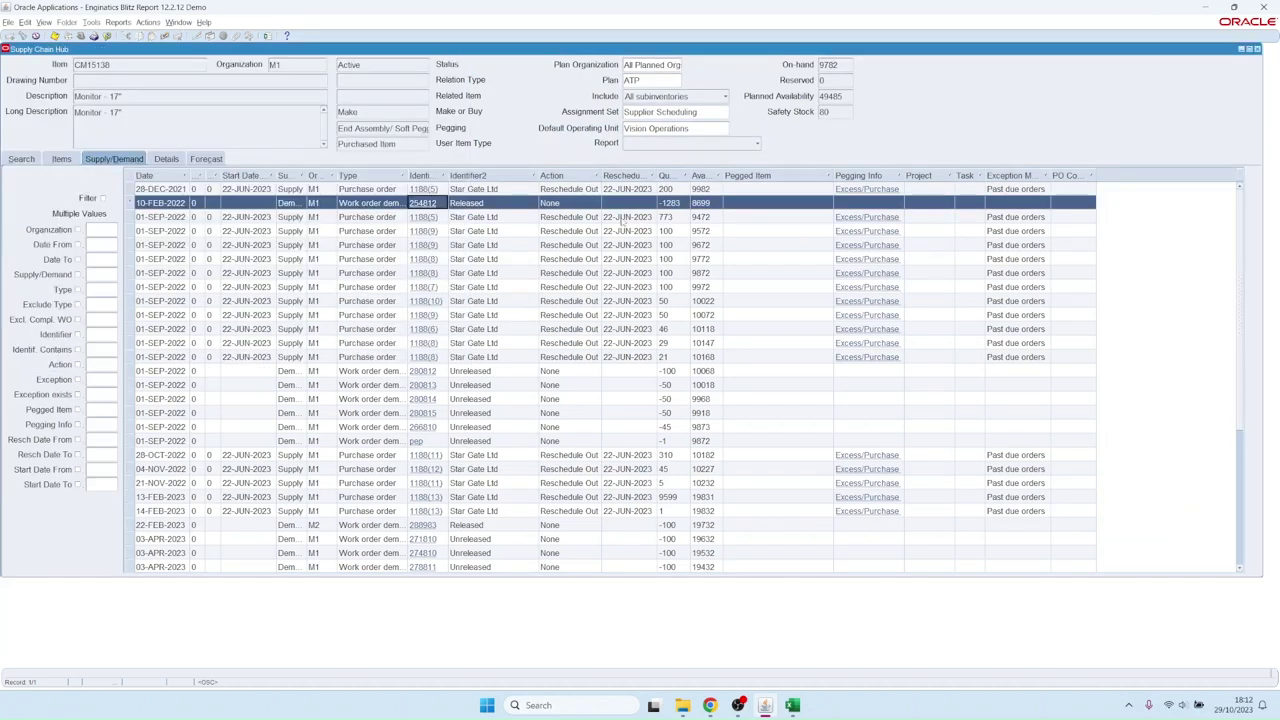
left_click(579, 233)
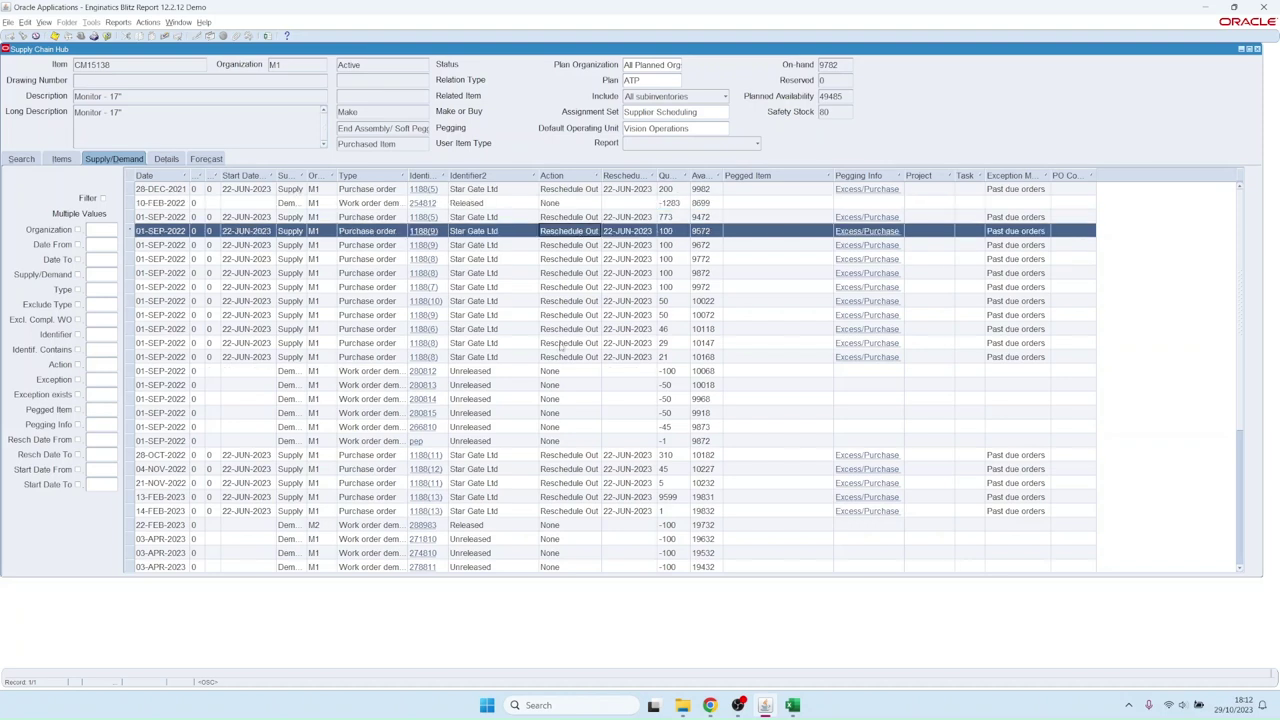
left_click(561, 318, "shift")
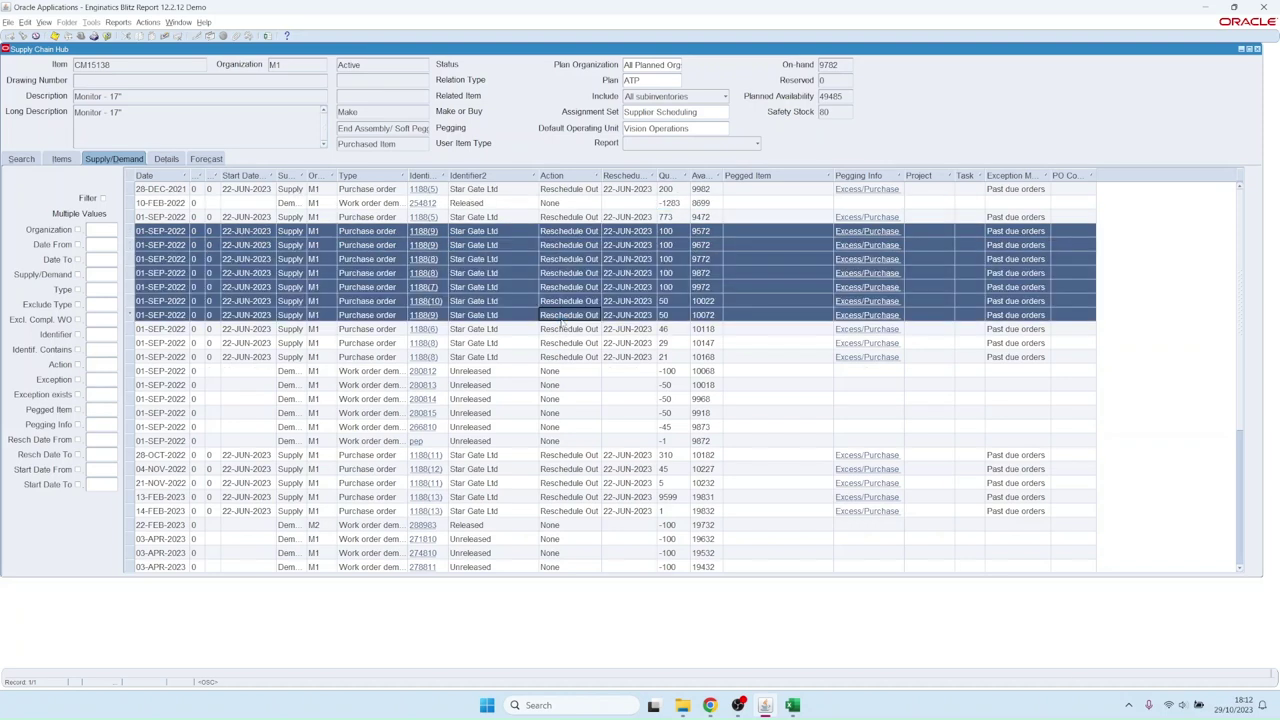
right_click(566, 265)
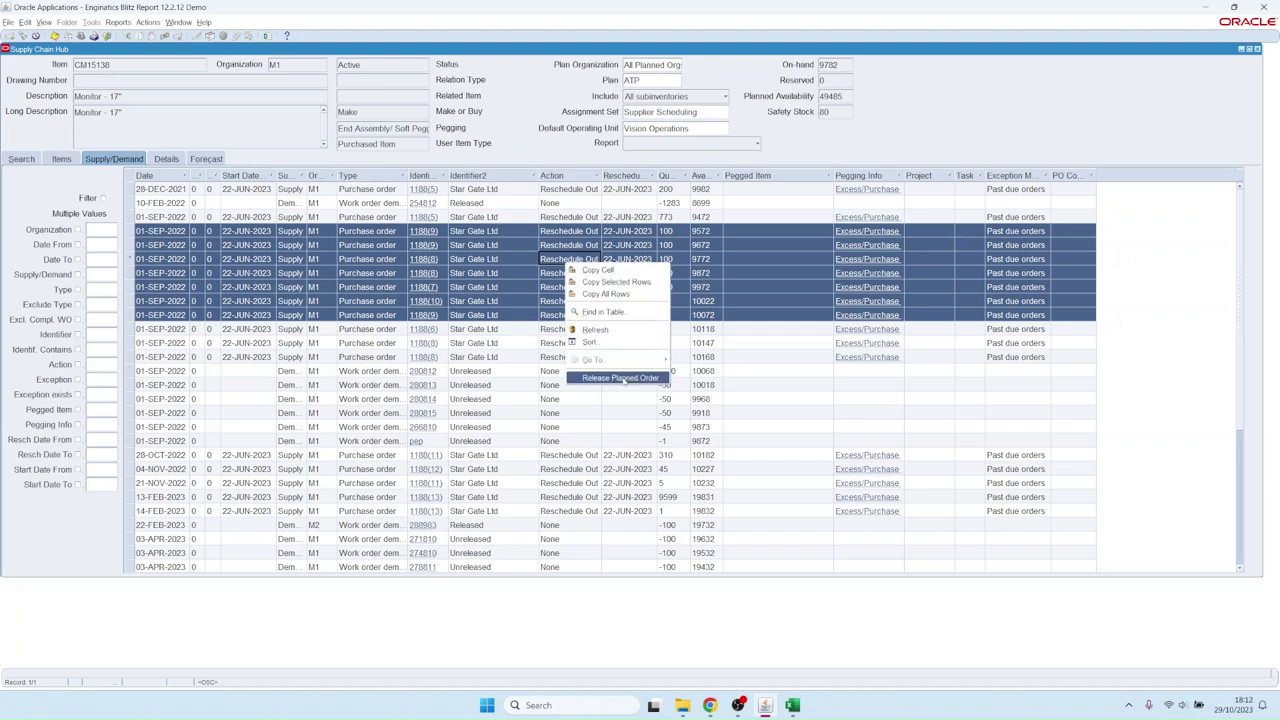
- Open the release transactions for the seven consecutive 01-SEP-2022 purchase orders with quantities 100 and 50, and close them without releasing
left_click(532, 231)
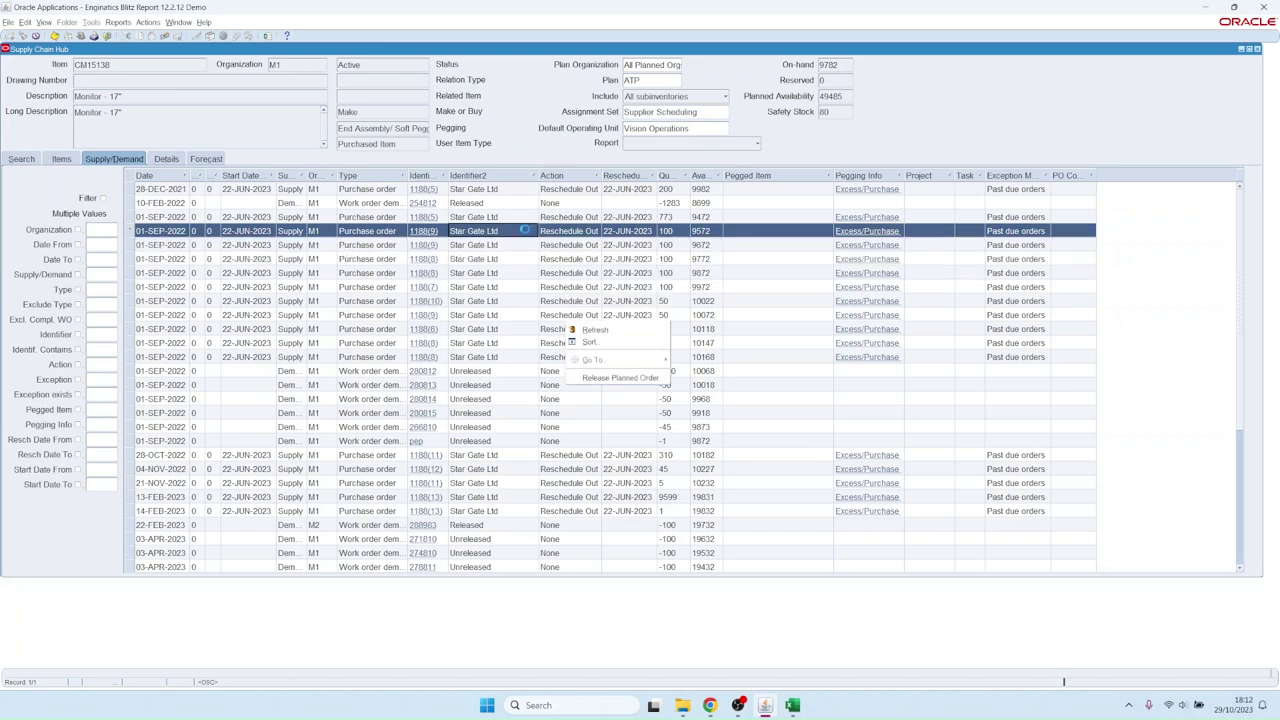
left_click(574, 317, "shift")
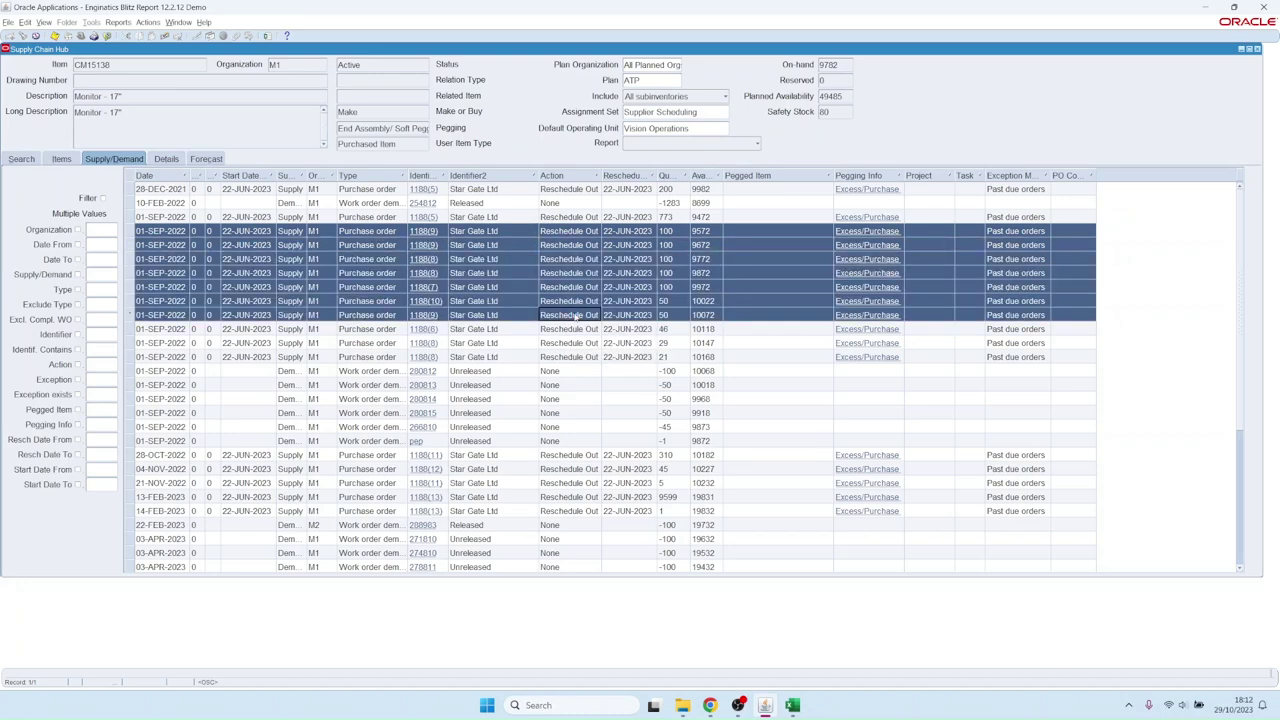
right_click(567, 254)
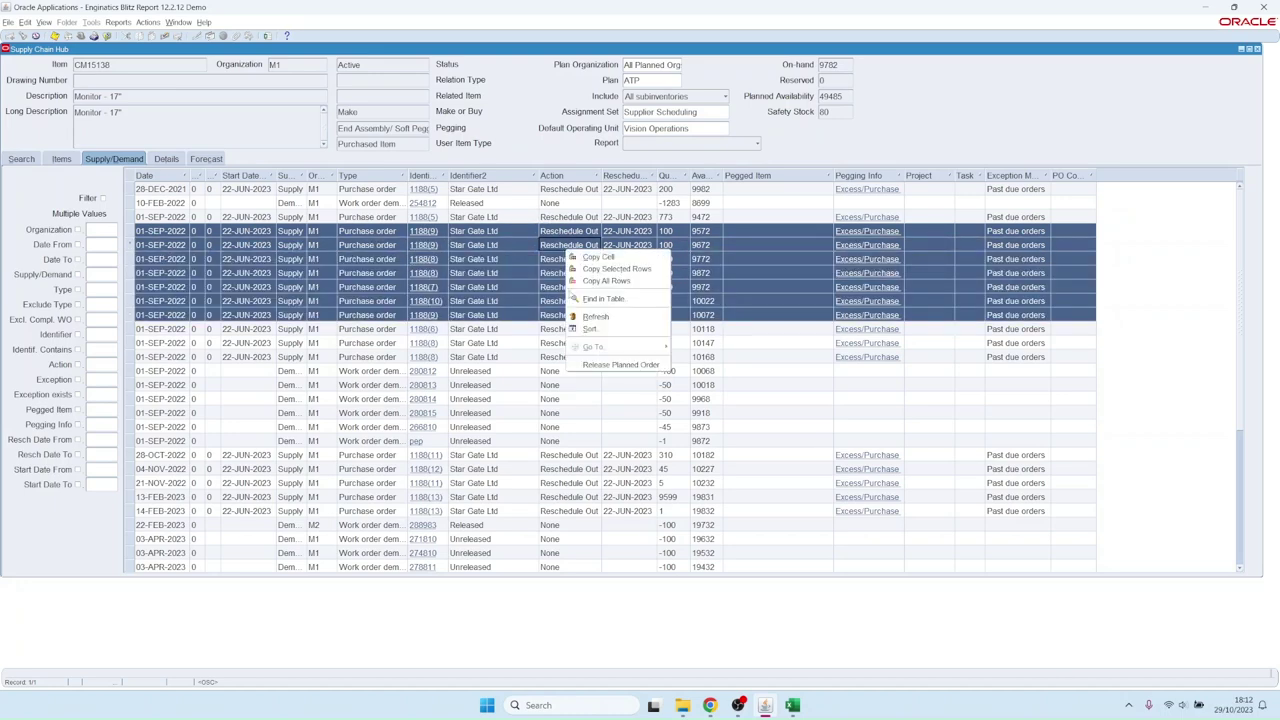
left_click(612, 362)
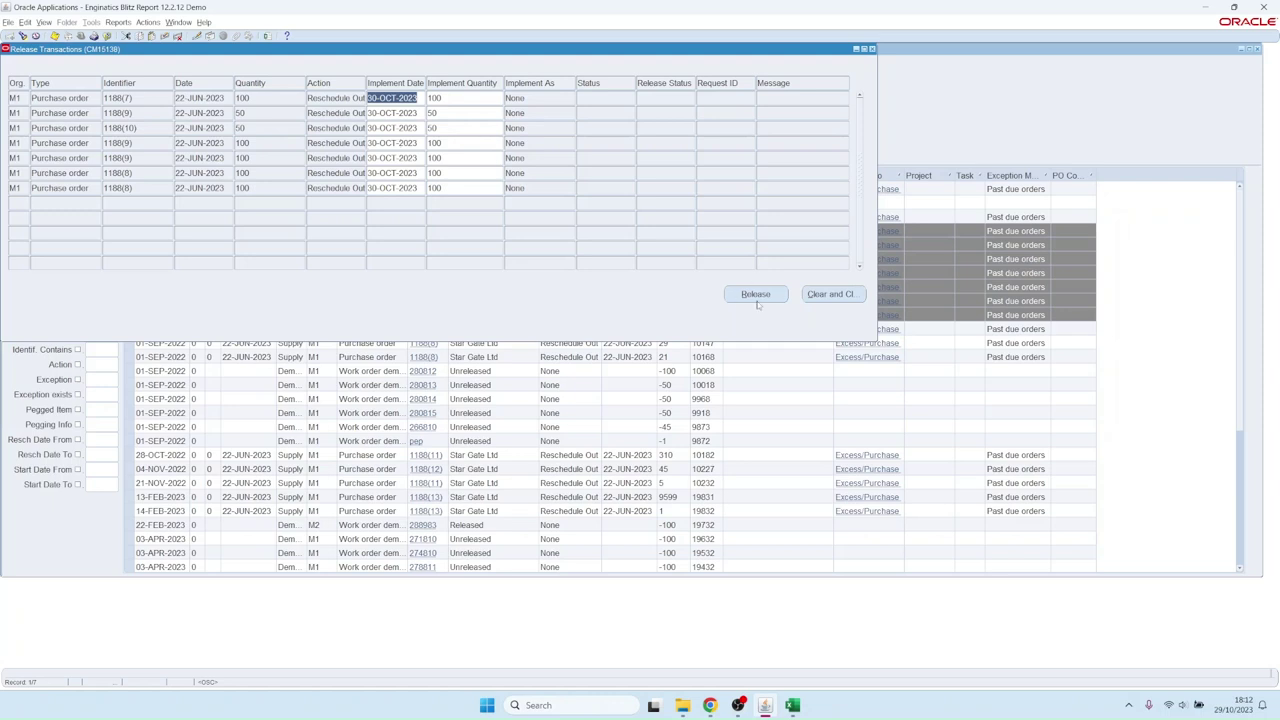
left_click(871, 50)
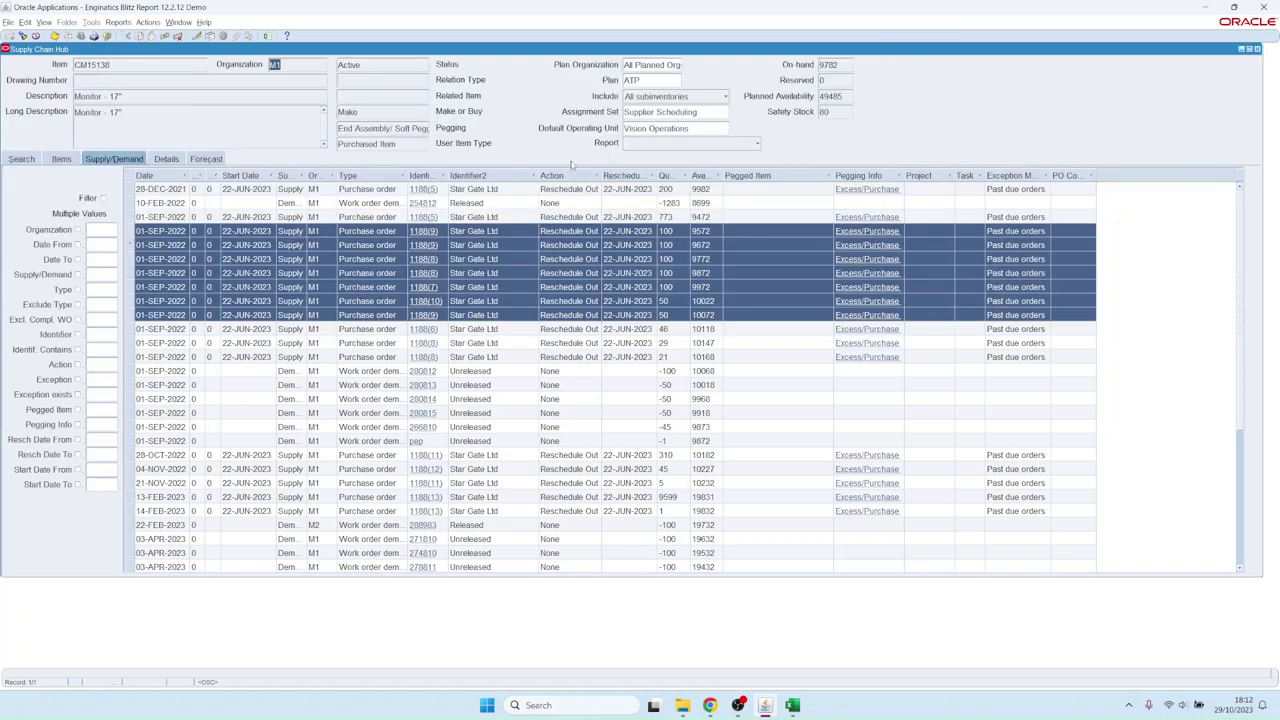
- Look further down the monitor's supply and demand, and run a new item search with the additional criterion set to Yes
left_click(350, 385)
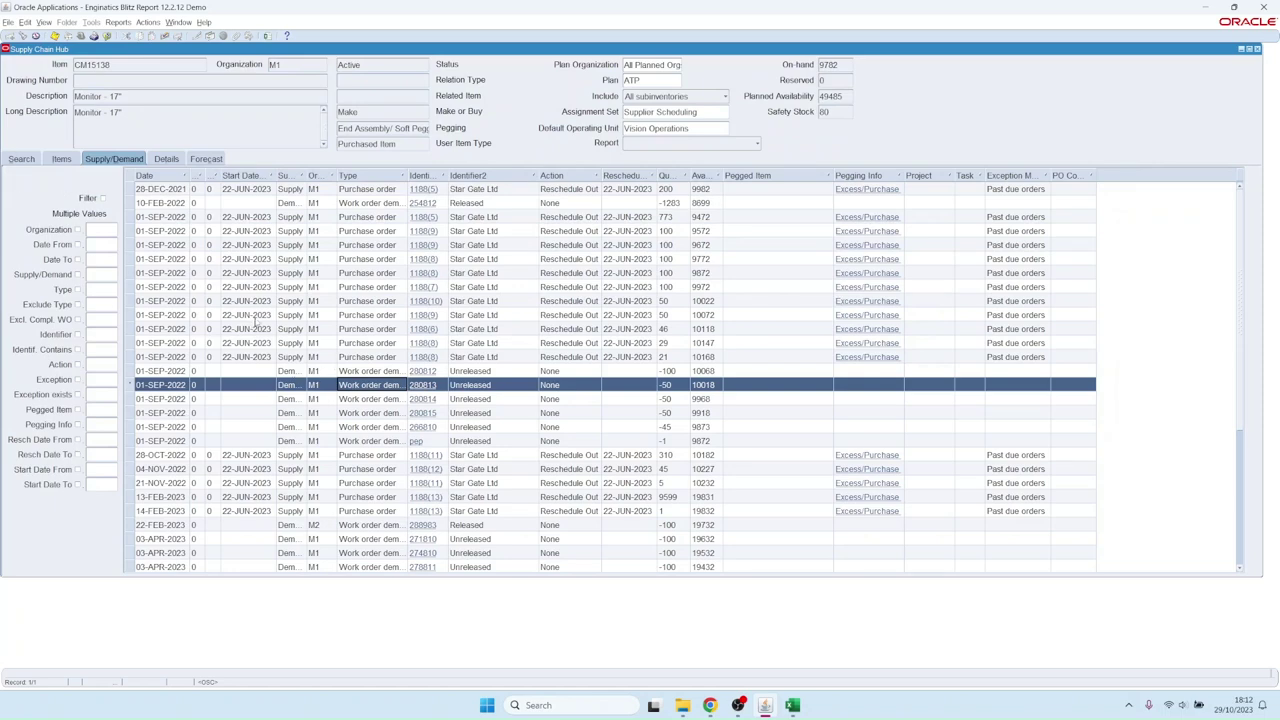
scroll(257, 323, "down", 5)
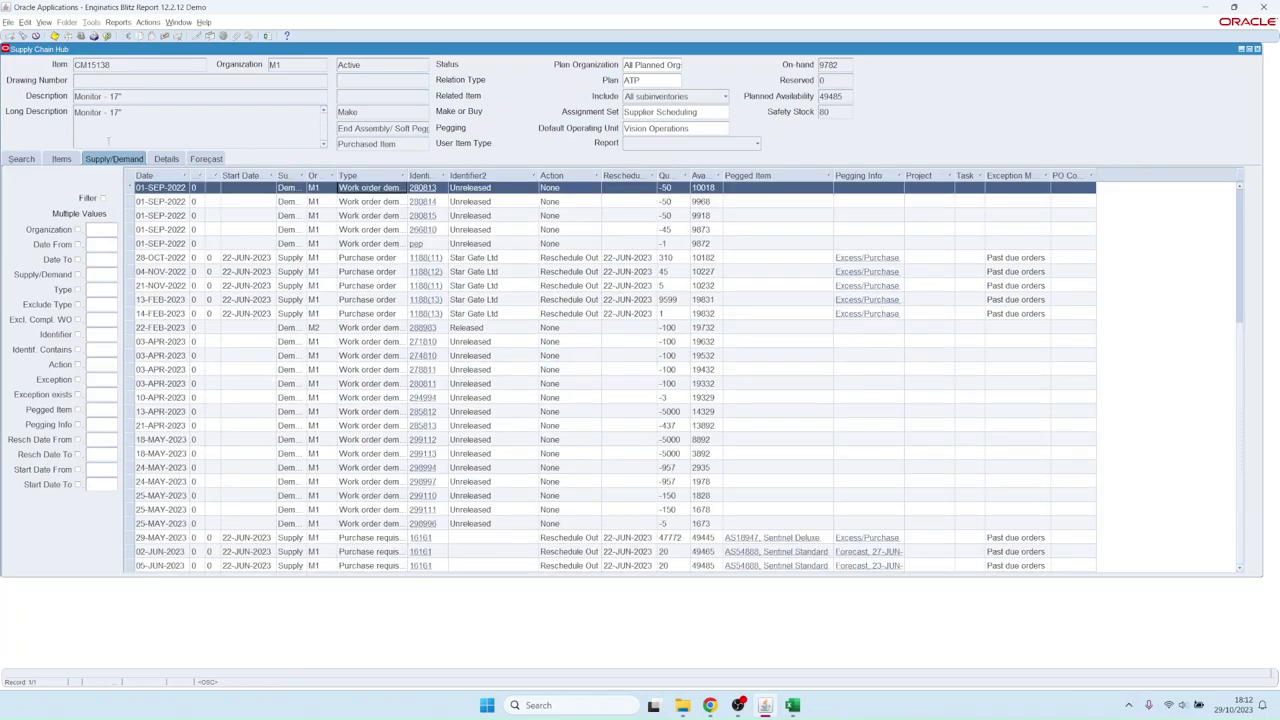
left_click(63, 160)
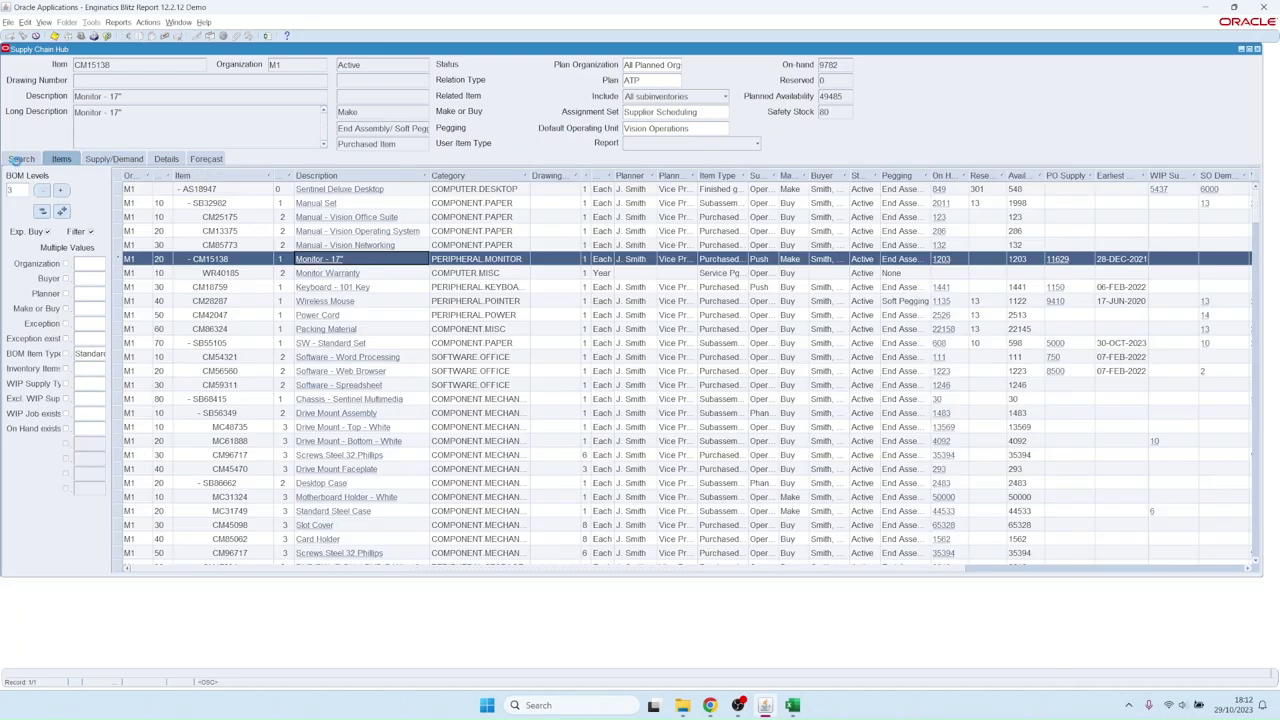
left_click(18, 160)
left_click(594, 234)
type("Yes")
key("Tab")
left_click(727, 196)
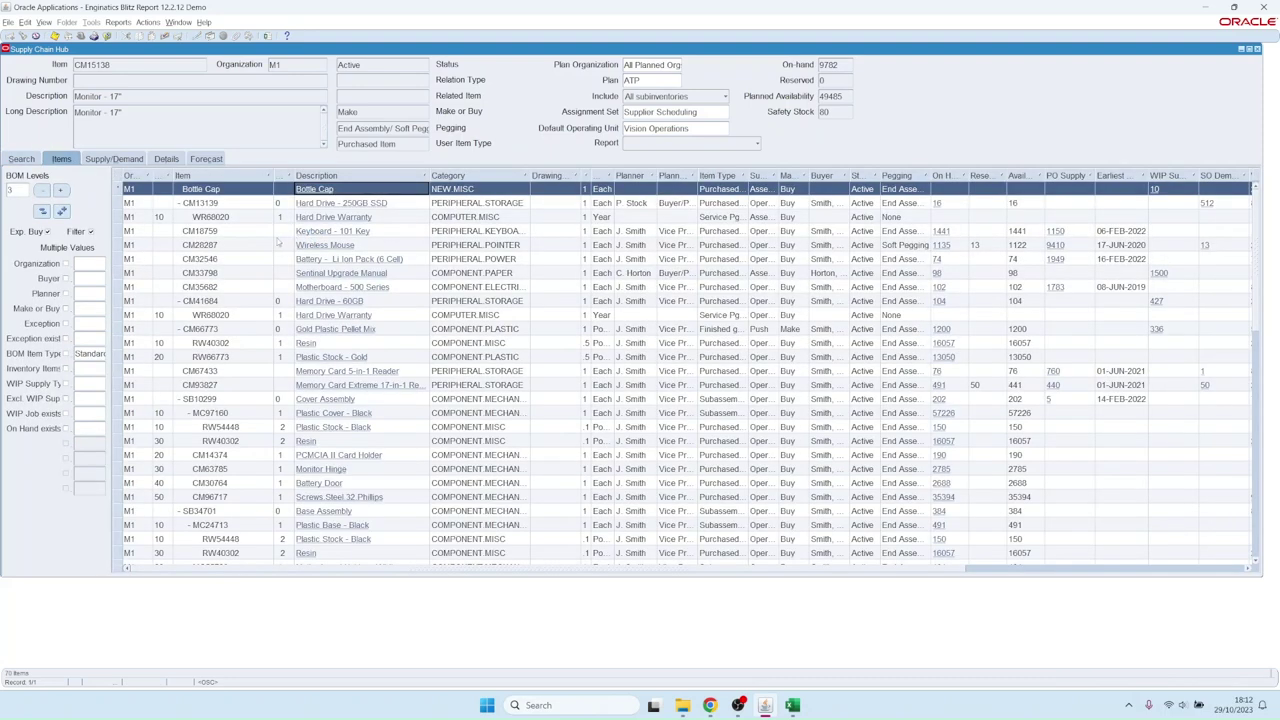
- Open the supply and demand details of the Hard Drive - 250GB SSD item CM13139 and look for its planned orders
left_click(344, 203)
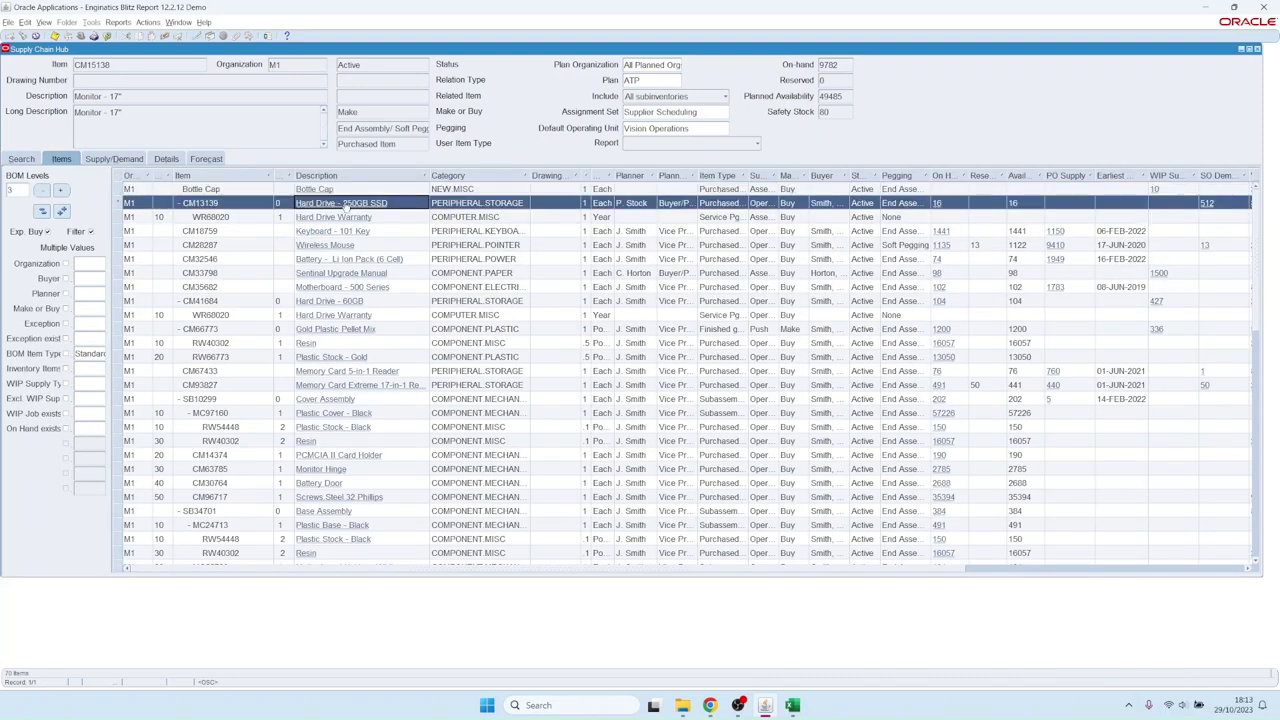
double_click(345, 203)
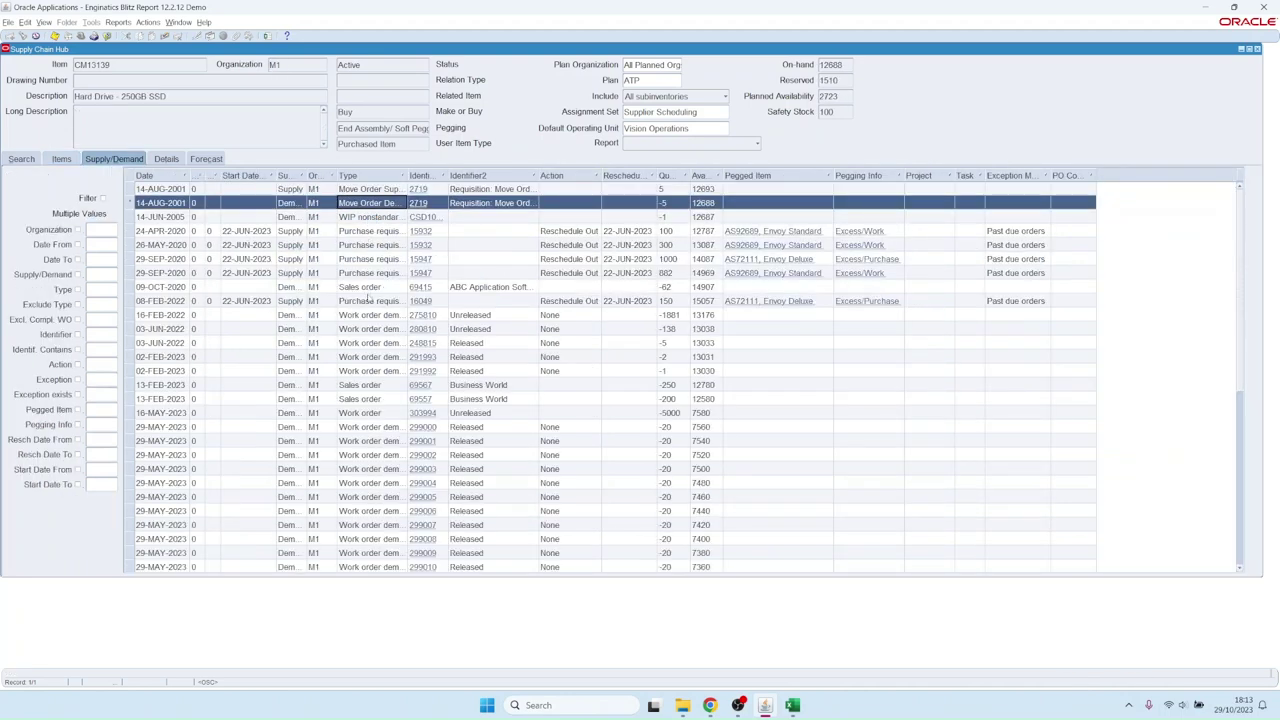
scroll(362, 350, "down", 15)
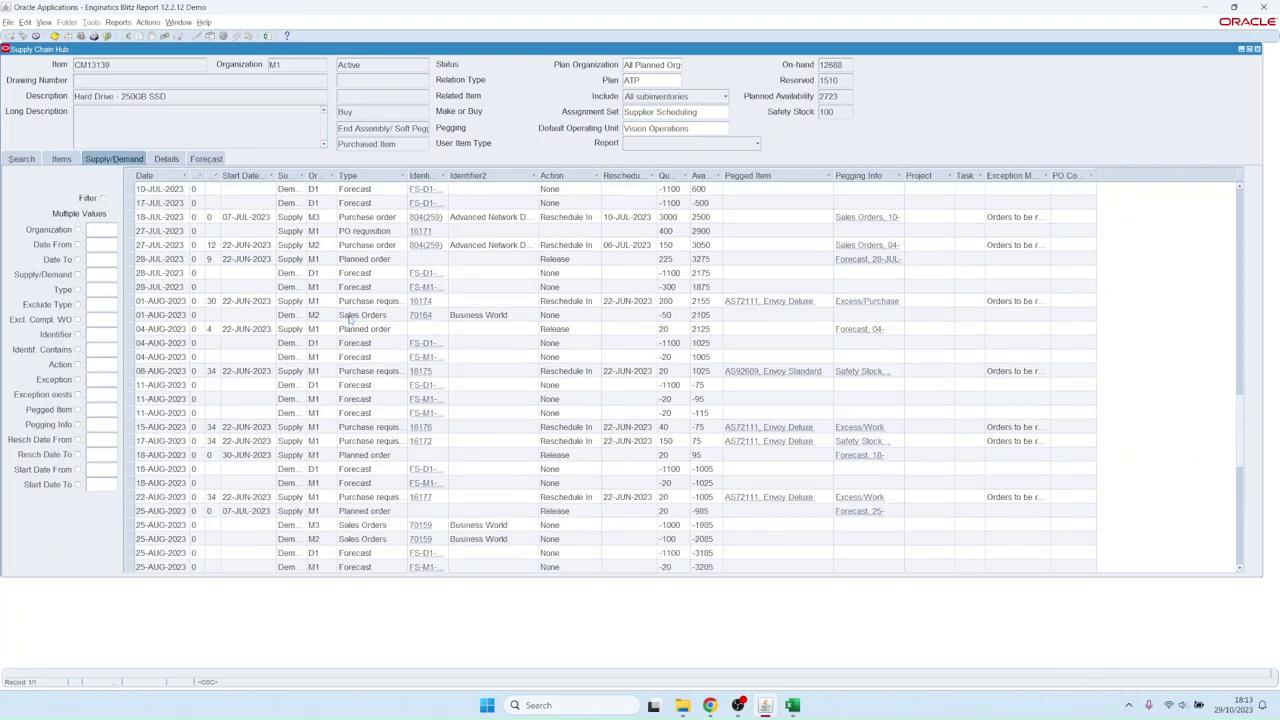
- Open the release transactions for the 28-JUL, 04-AUG and 18-AUG-2023 planned orders, and close them and the Supply Chain Hub without releasing
left_click(362, 260)
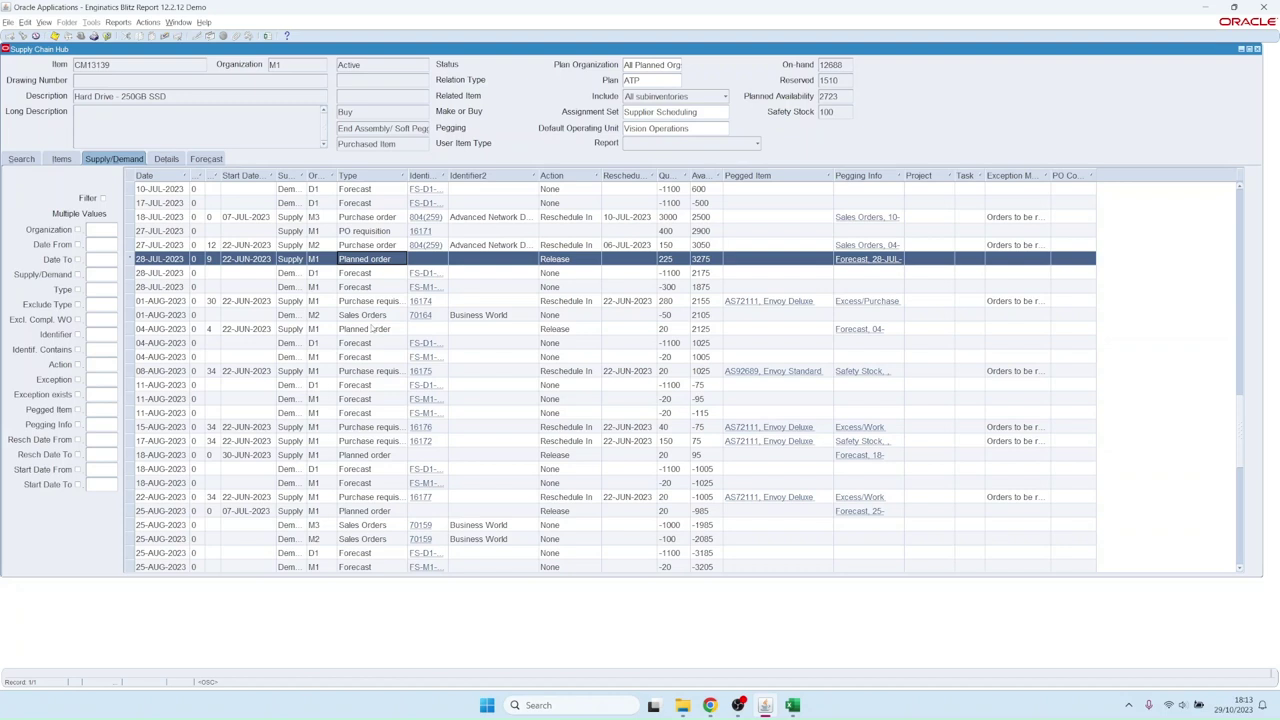
left_click(373, 328, "ctrl")
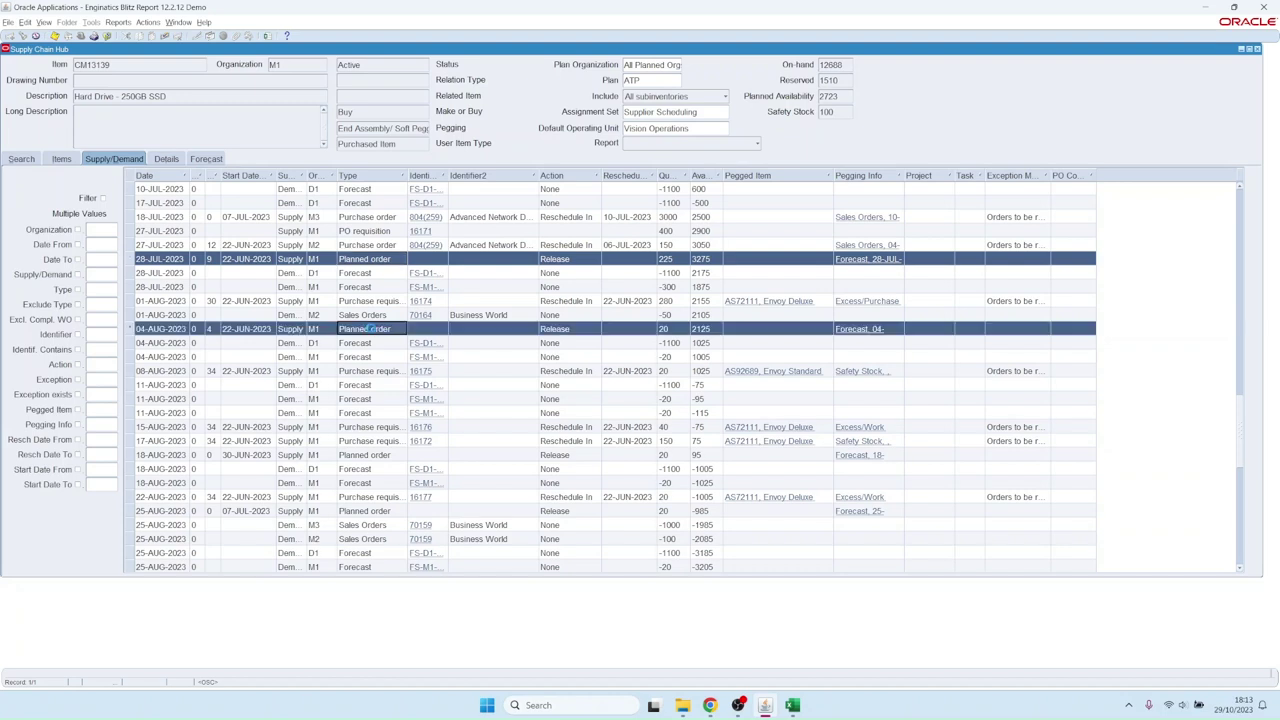
left_click(377, 455, "ctrl")
right_click(376, 259)
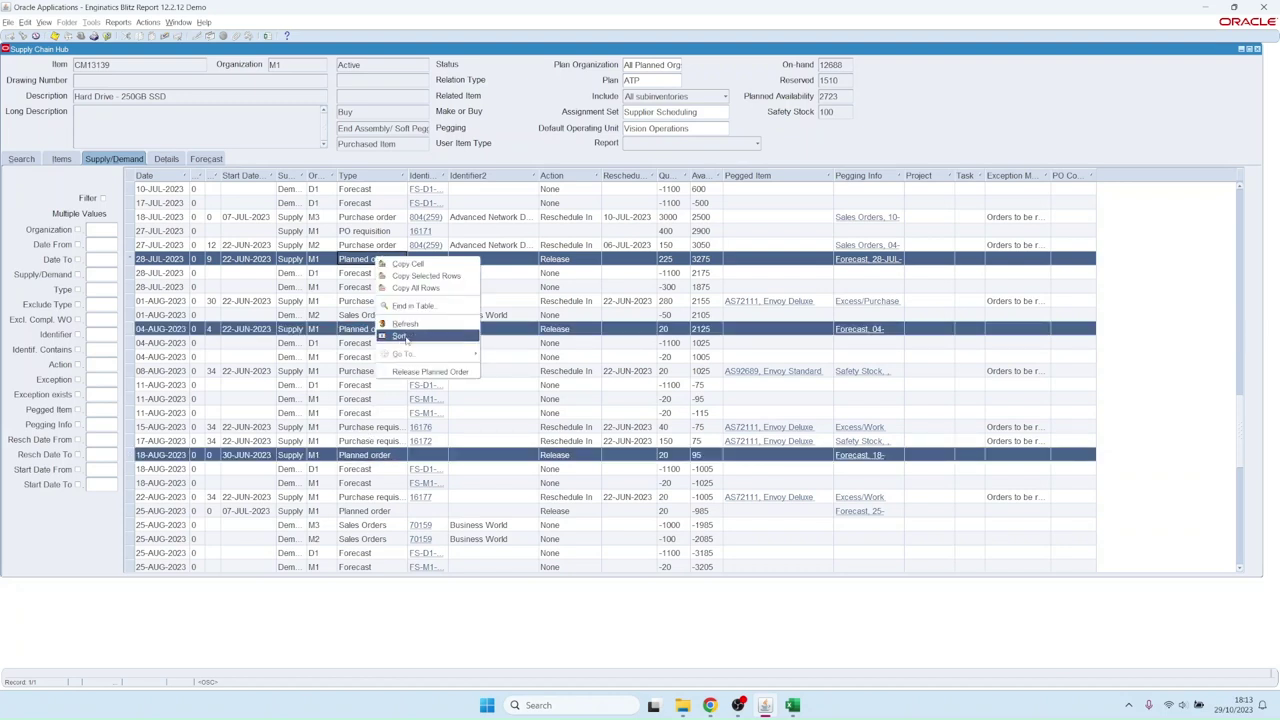
left_click(450, 370)
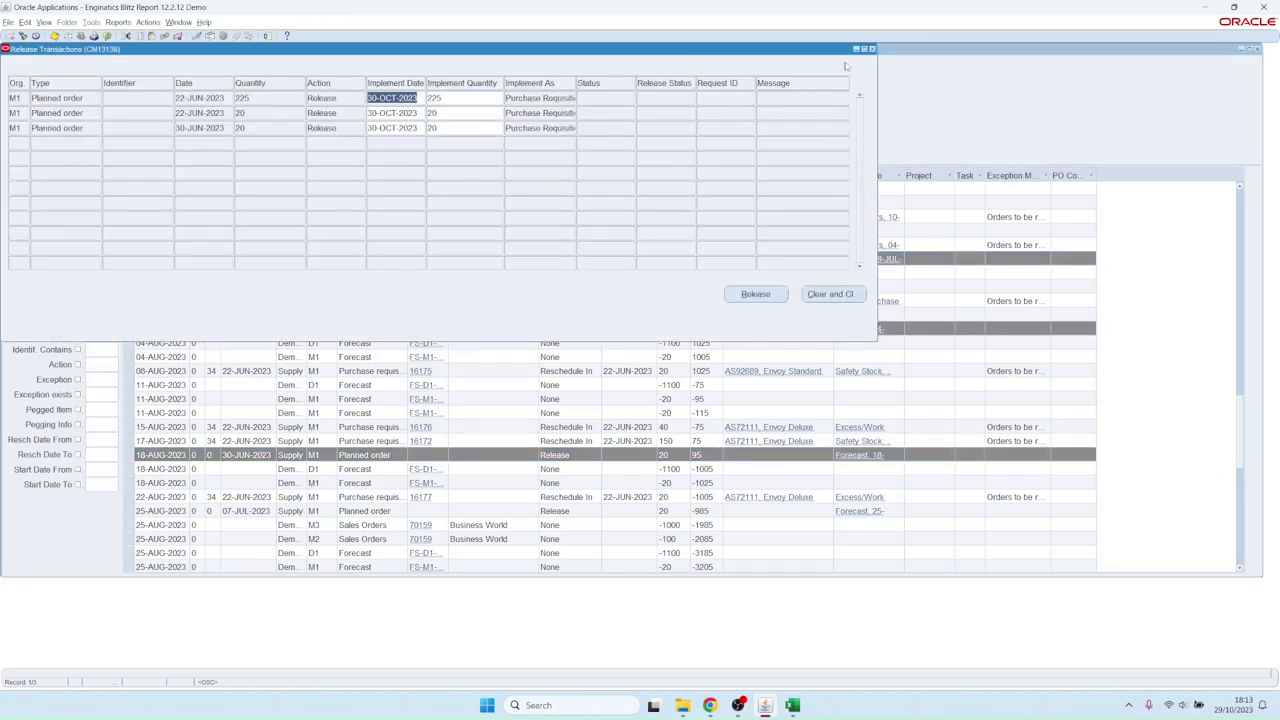
left_click(871, 49)
left_click(1257, 49)
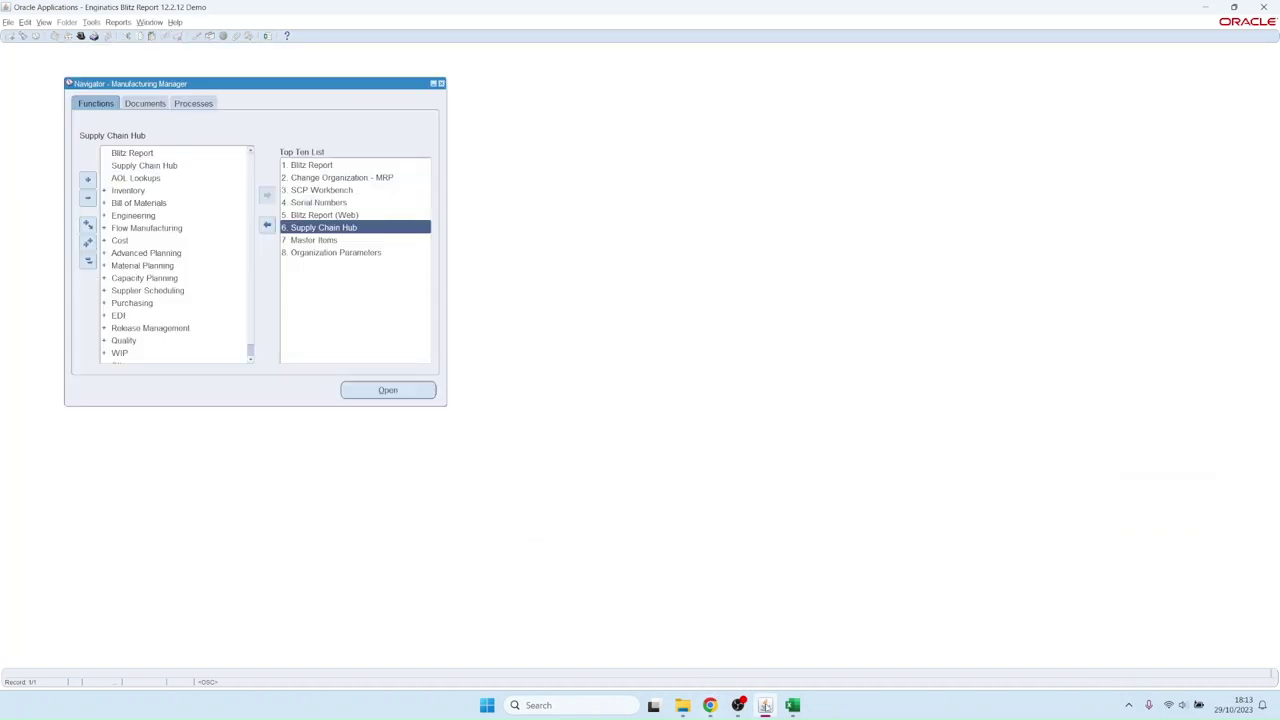
mouse_move(765, 706)
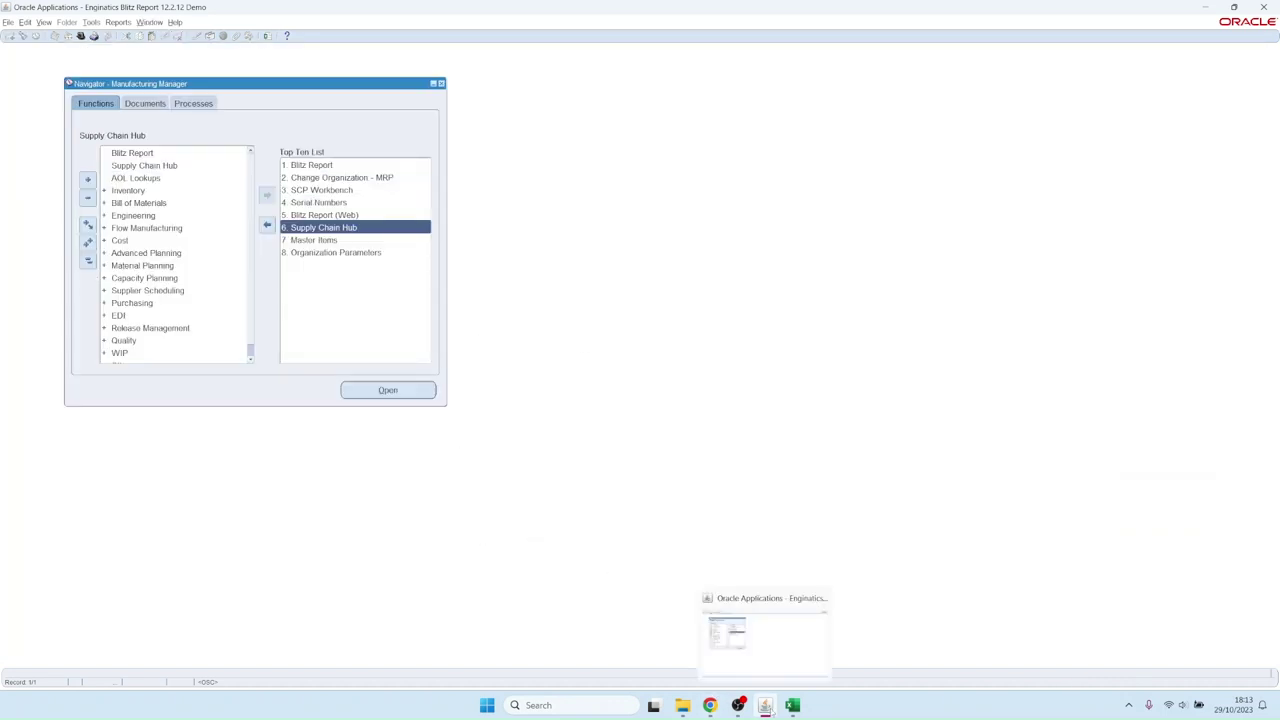